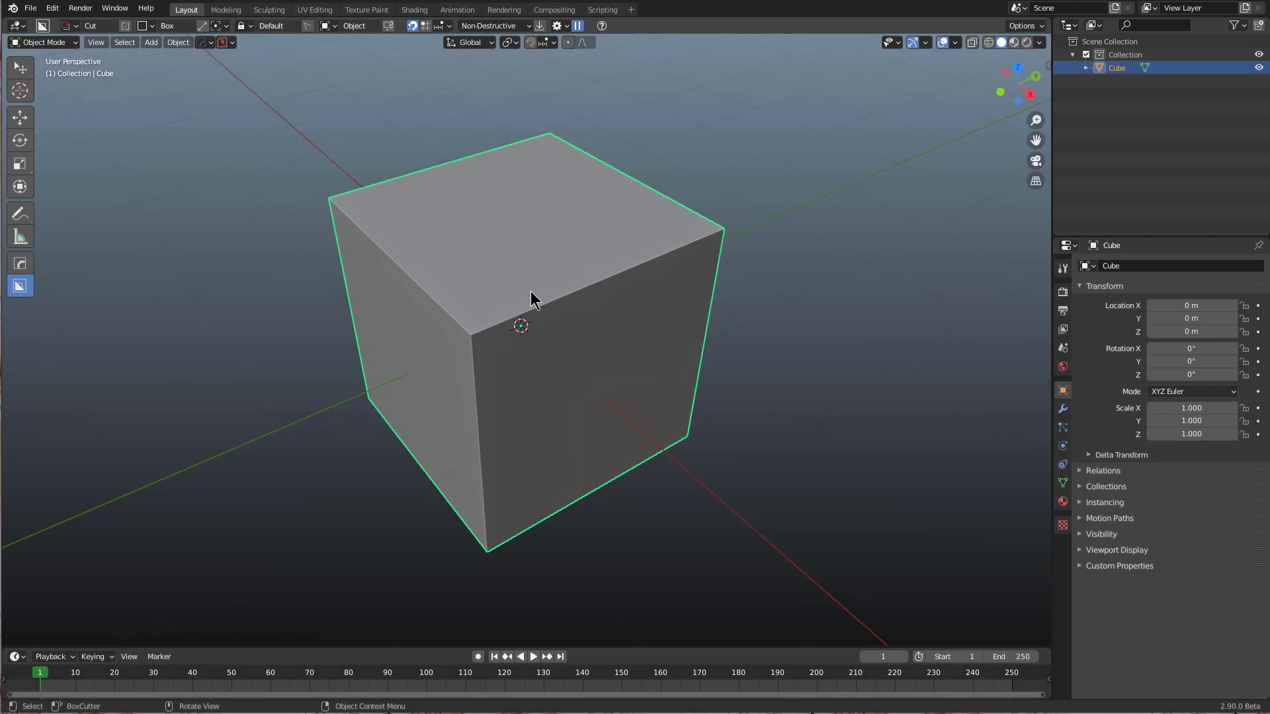
Cut a deep square pocket into the cube's top edge with BoxCutter.
middle_drag(548, 331, 549, 328)
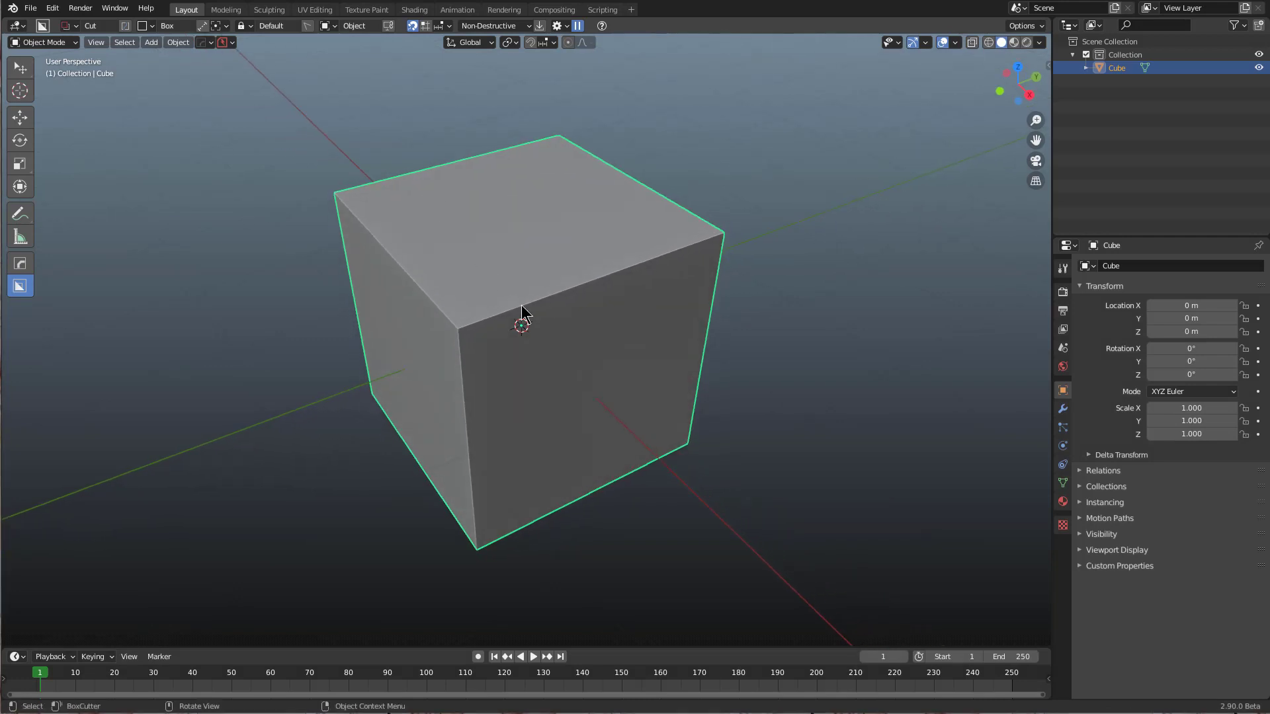
scroll(502, 297, up, 1)
drag(476, 260, 450, 311)
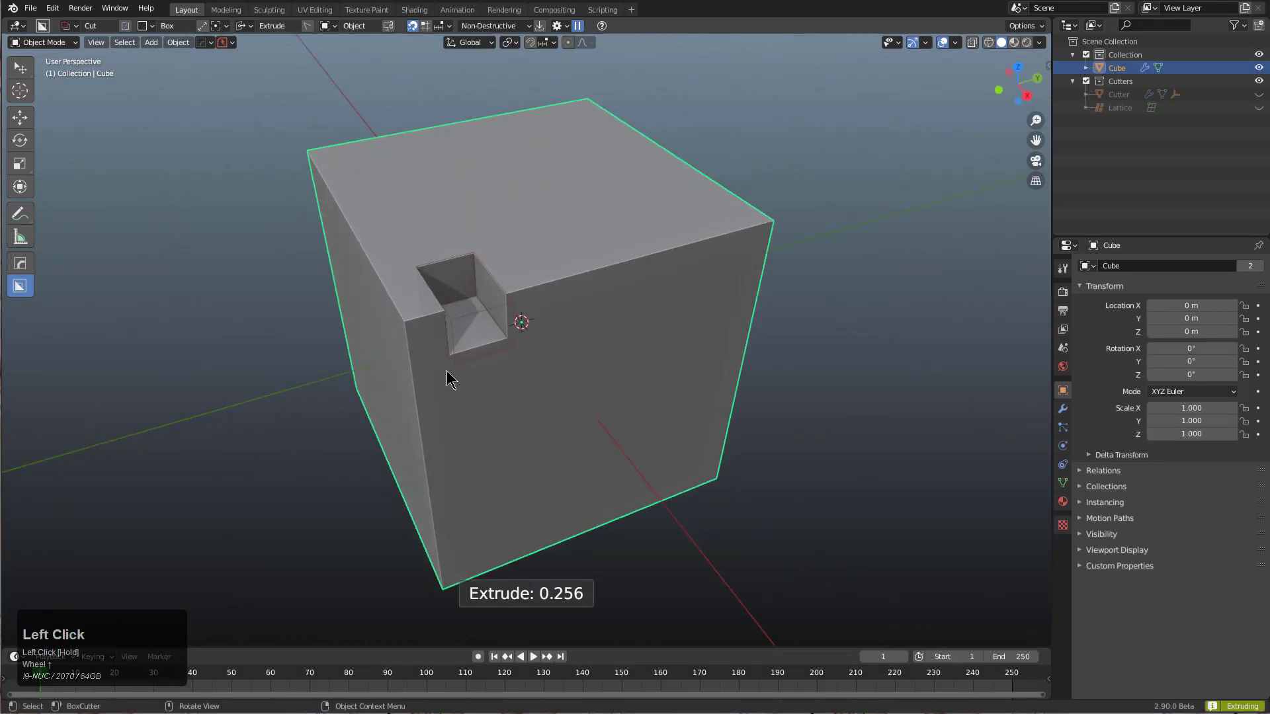
shift+click(449, 394)
click(450, 395)
Cut a wider, shallower box step around the pocket, extruded to 0.556.
scroll(503, 307, up, 3)
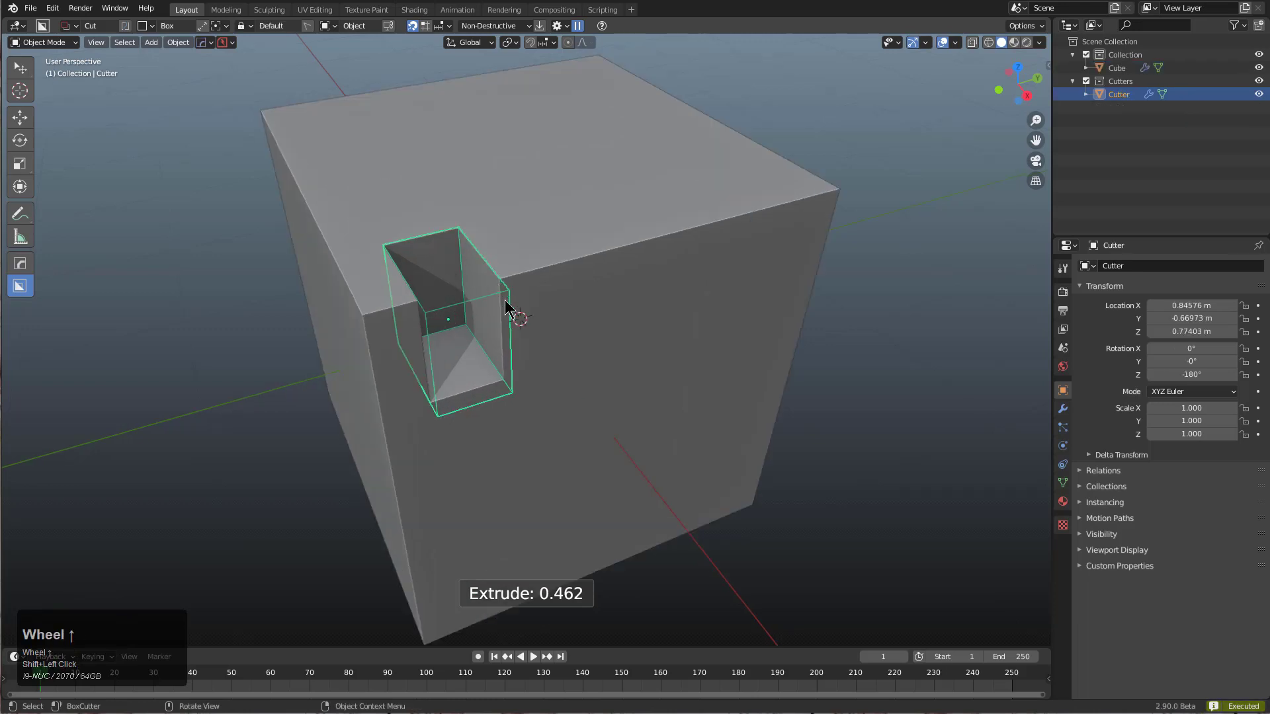
middle_drag(502, 312, 511, 292)
click(522, 238)
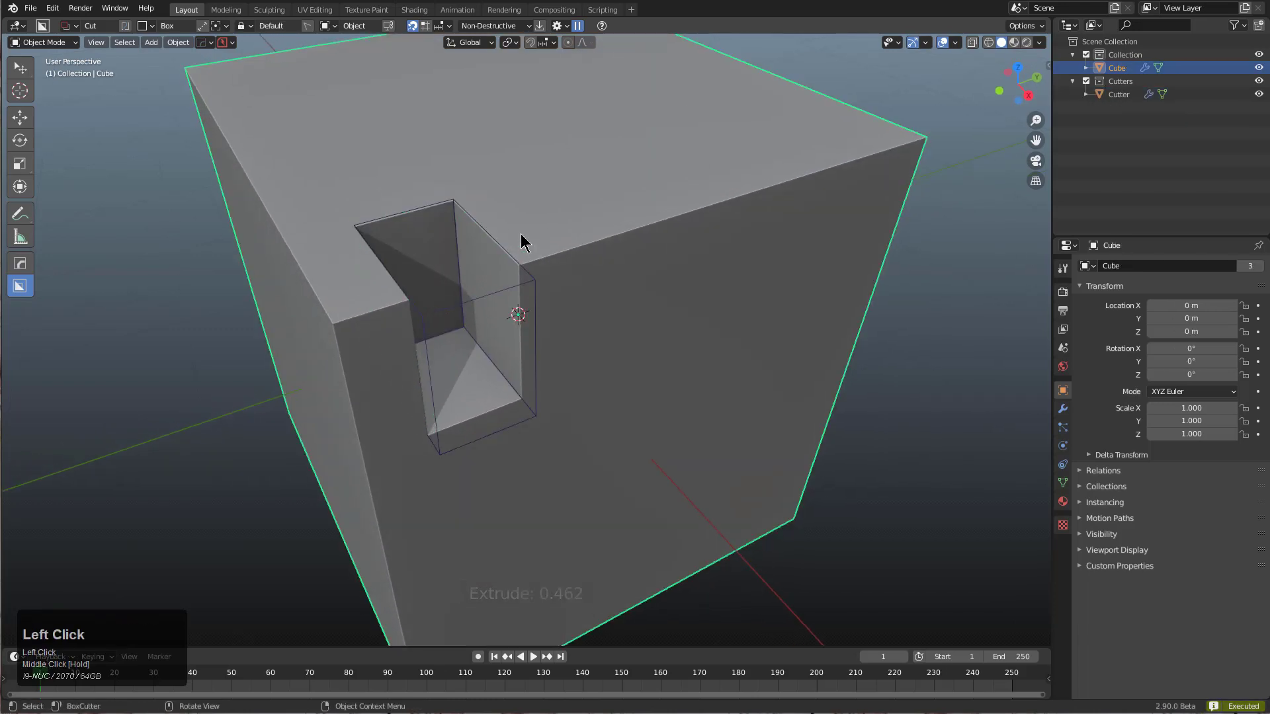
mouse_move(494, 210)
mouse_down()
mouse_move(430, 267)
mouse_move(373, 292)
mouse_up()
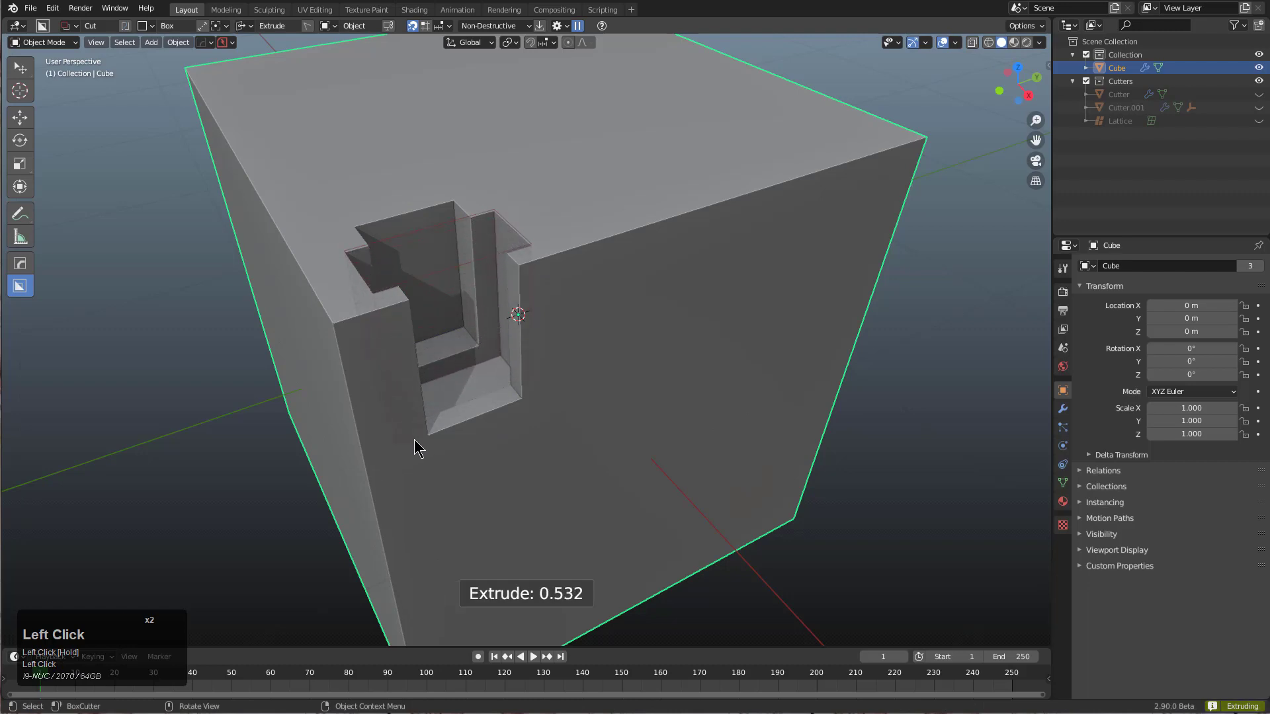
key(l)
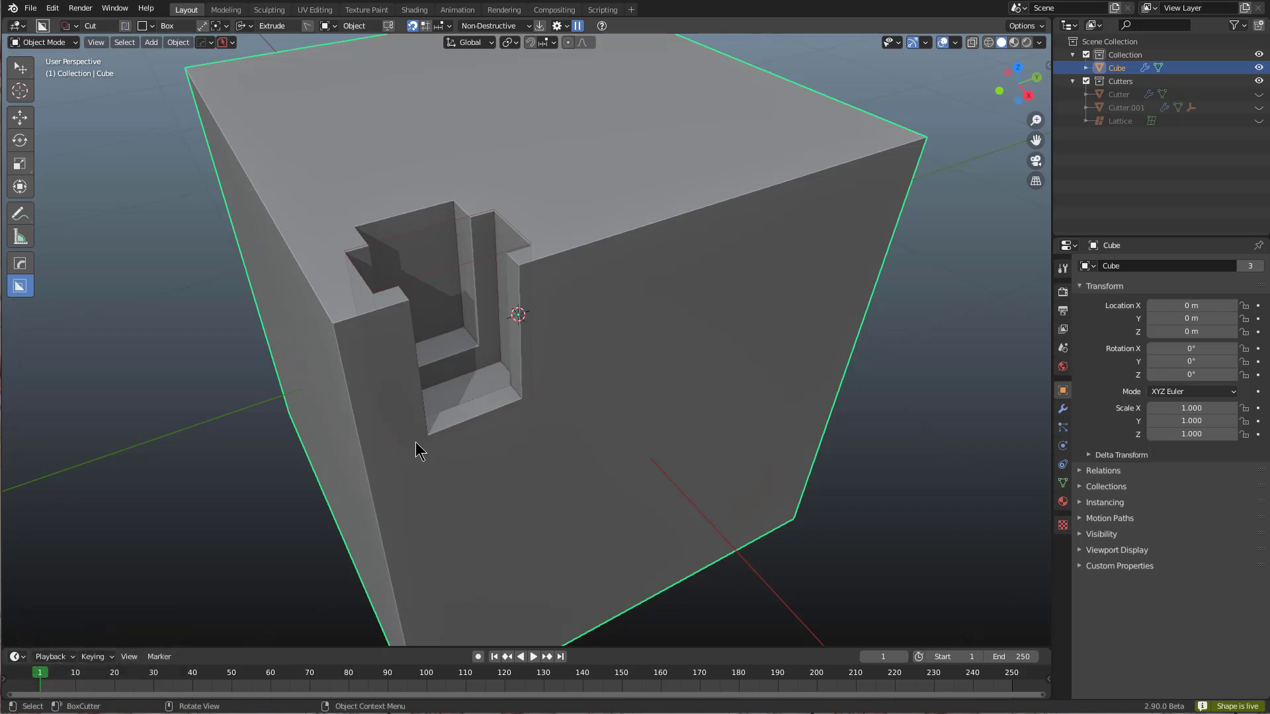
click(416, 442)
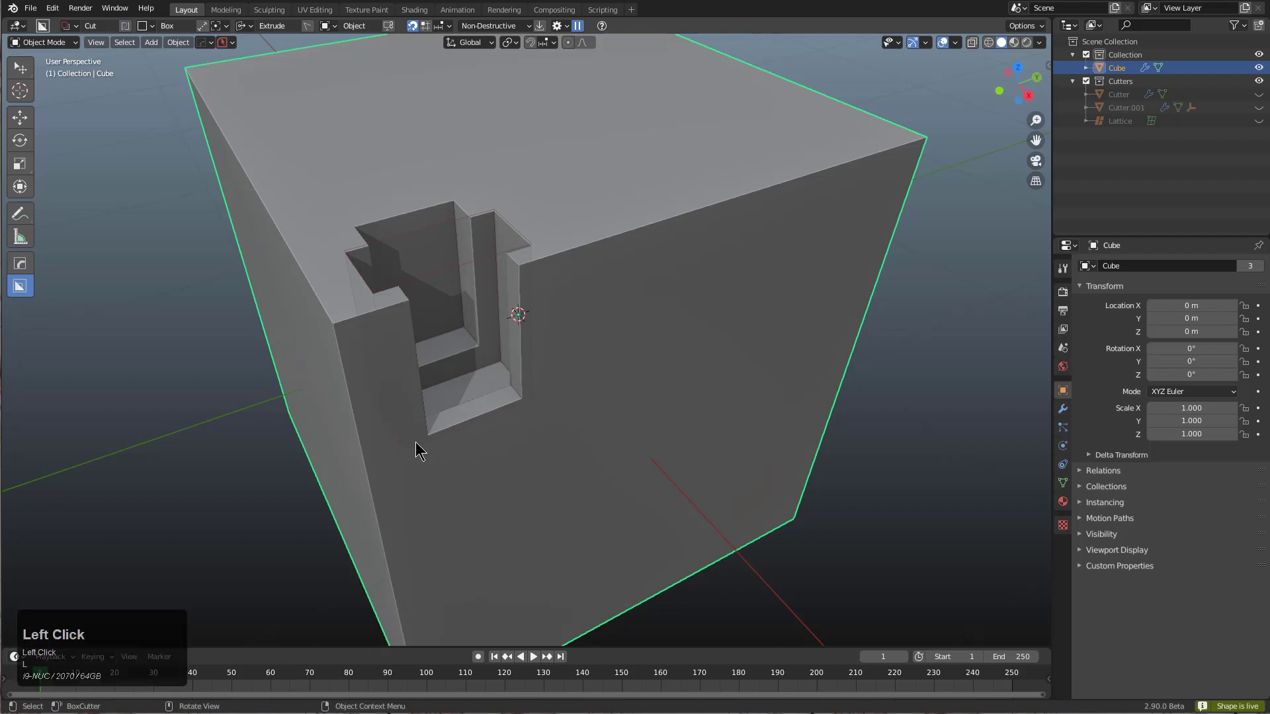
Add a third box cut across the recess at 0.631 depth.
middle_drag(487, 319, 481, 317)
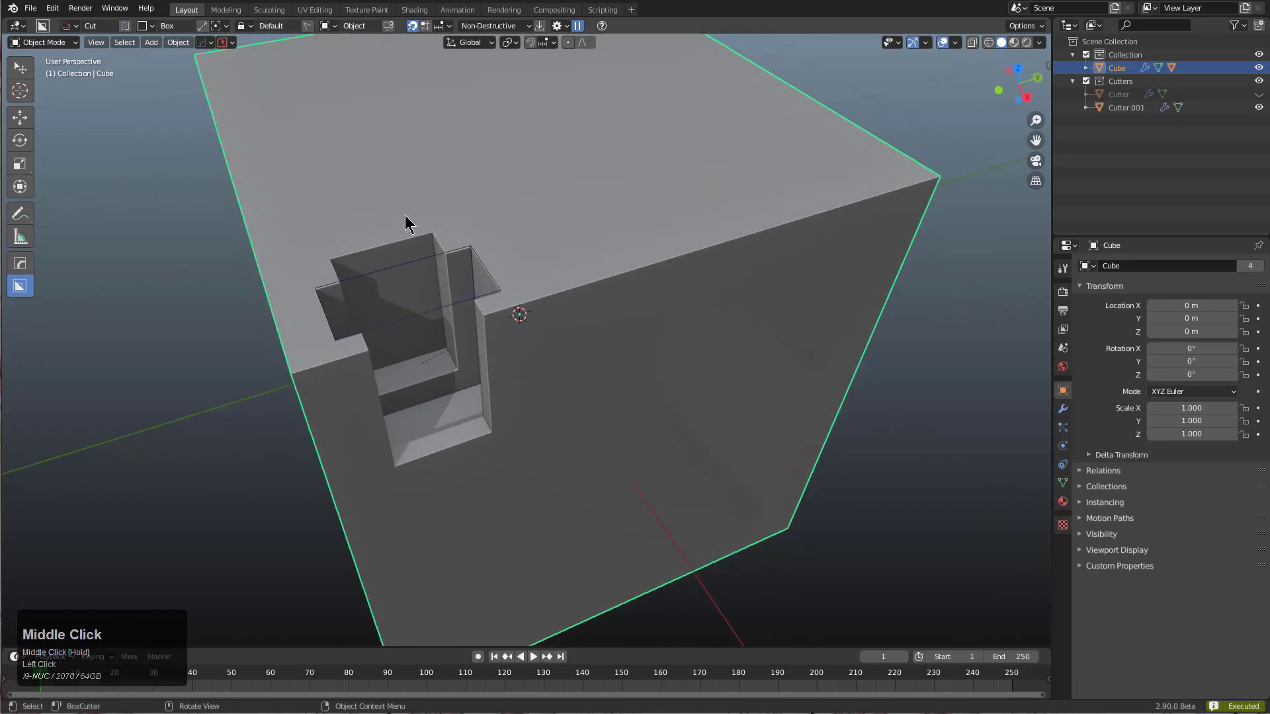
drag(395, 221, 393, 330)
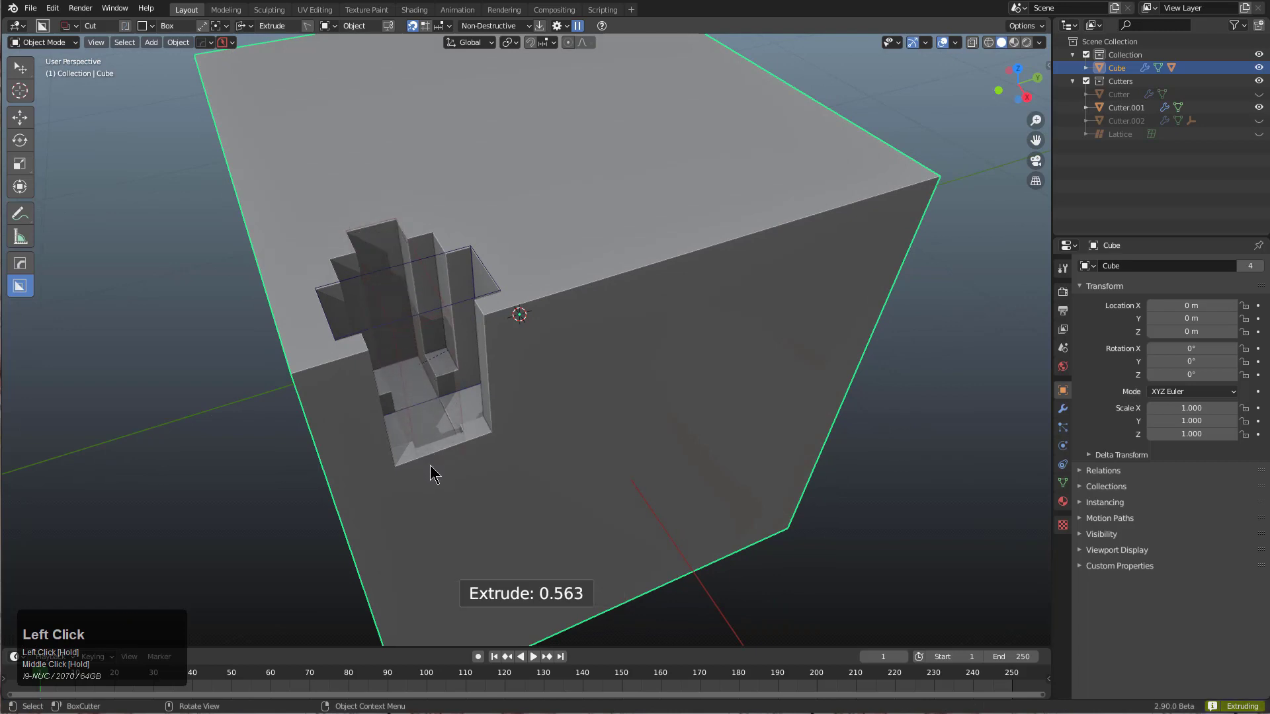
click(445, 445)
Switch the cutter shape to Circle and draw a circle of about 0.27 in the recess.
middle_drag(444, 446, 482, 402)
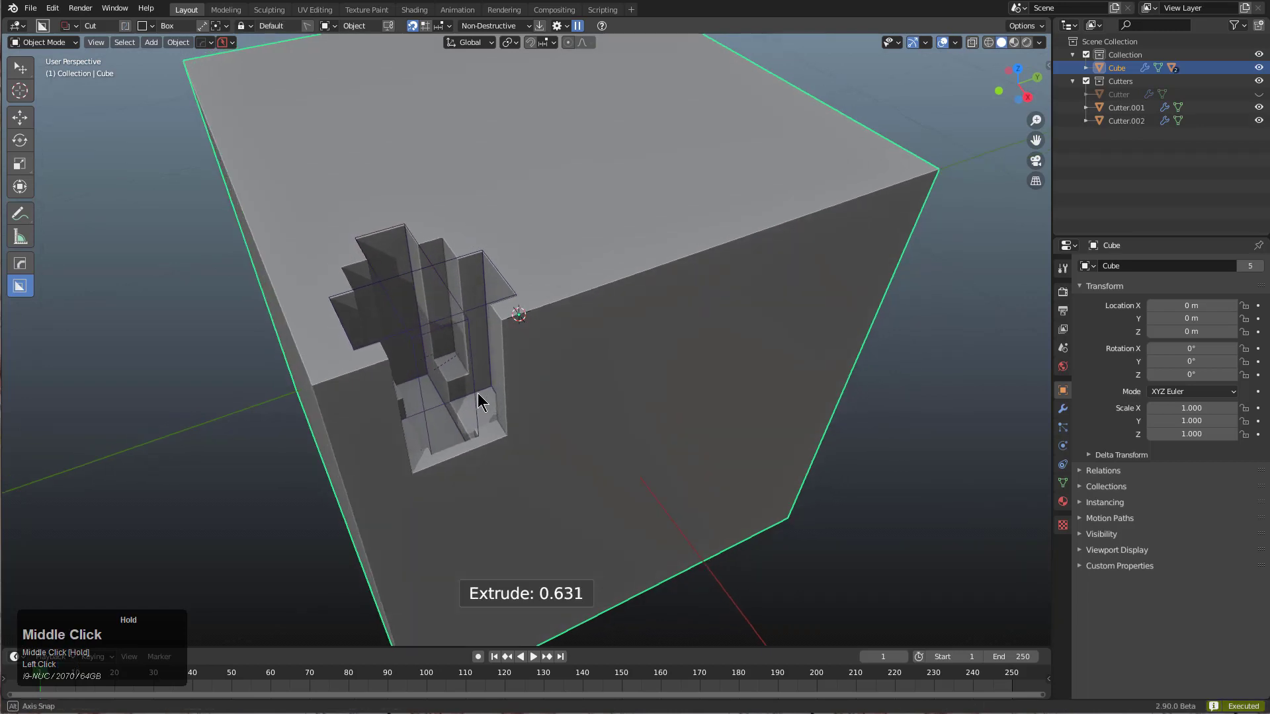
middle_drag(483, 326, 519, 332)
scroll(646, 332, up, 5)
key(d)
click(555, 326)
ctrl+click(684, 355)
mouse_move(696, 367)
mouse_down()
mouse_move(769, 382)
mouse_move(705, 418)
mouse_up()
Finish the cylinder cut through the recess at about 0.506 depth.
key(j)
middle_drag(705, 418, 355, 405)
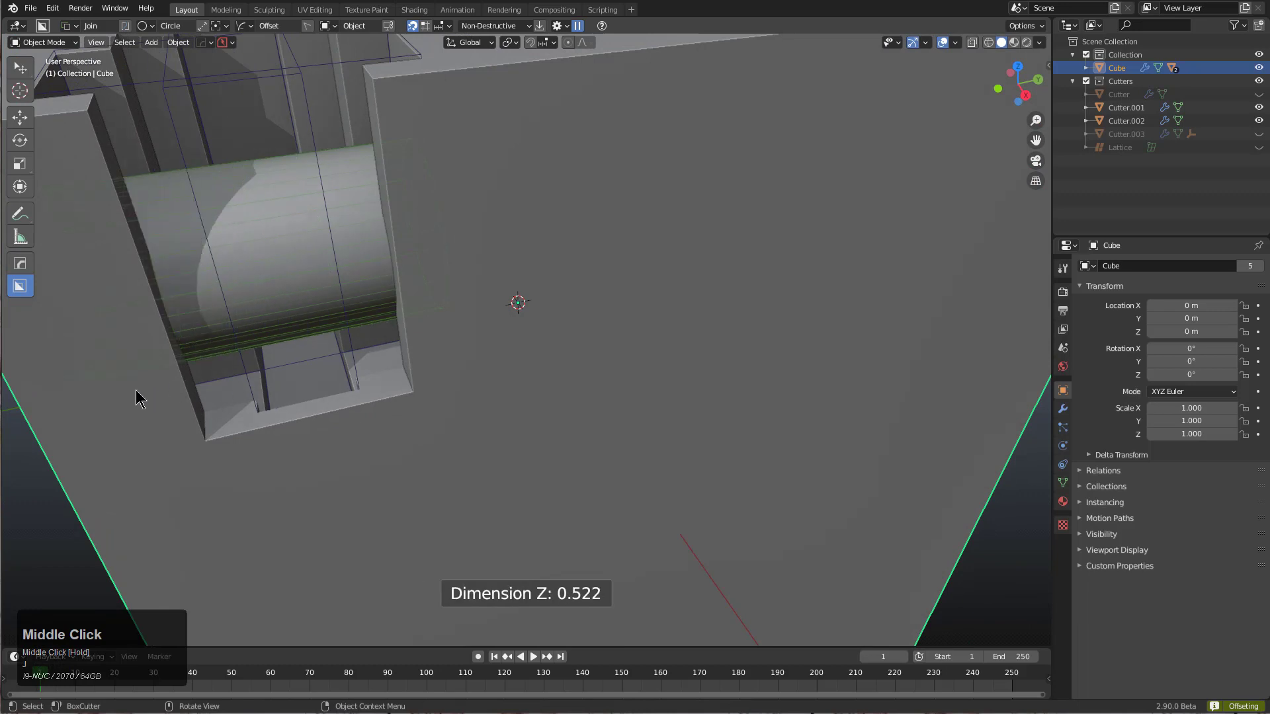
middle_drag(155, 401, 310, 371)
scroll(309, 371, up, 3)
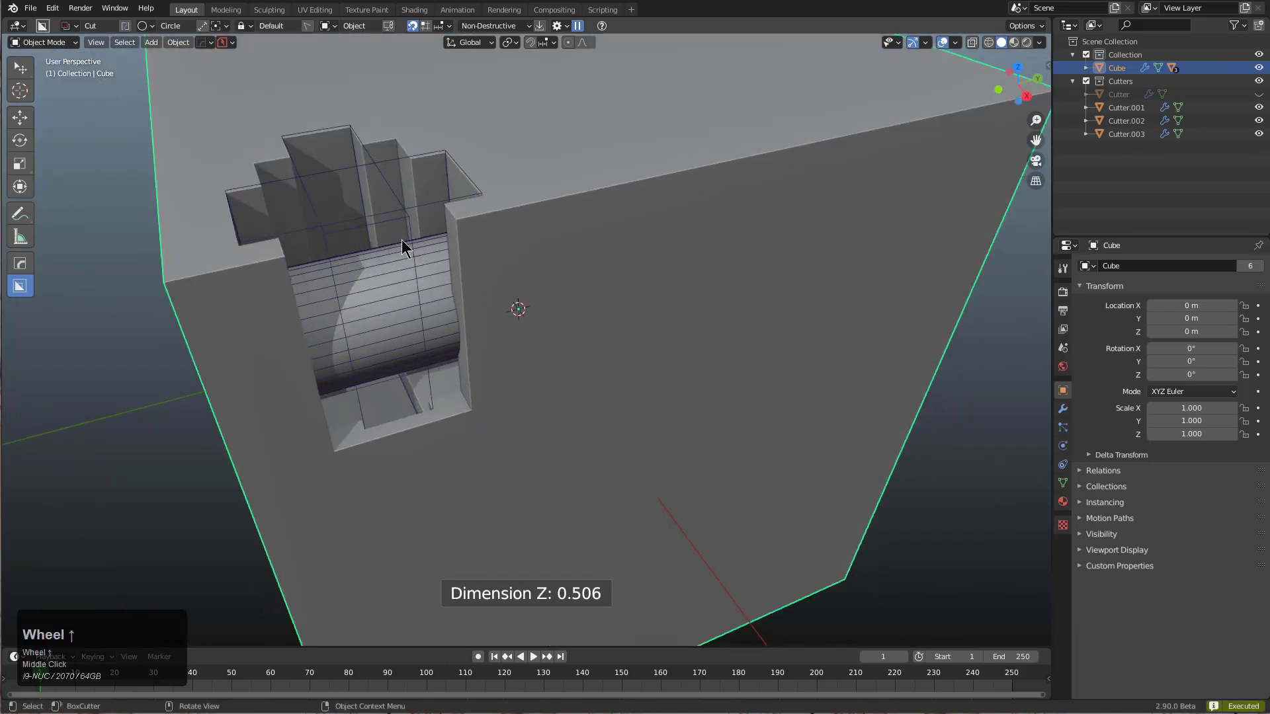
Centre the view on the recess, then select Cutter.003 and the cube.
alt+middle_click(426, 244)
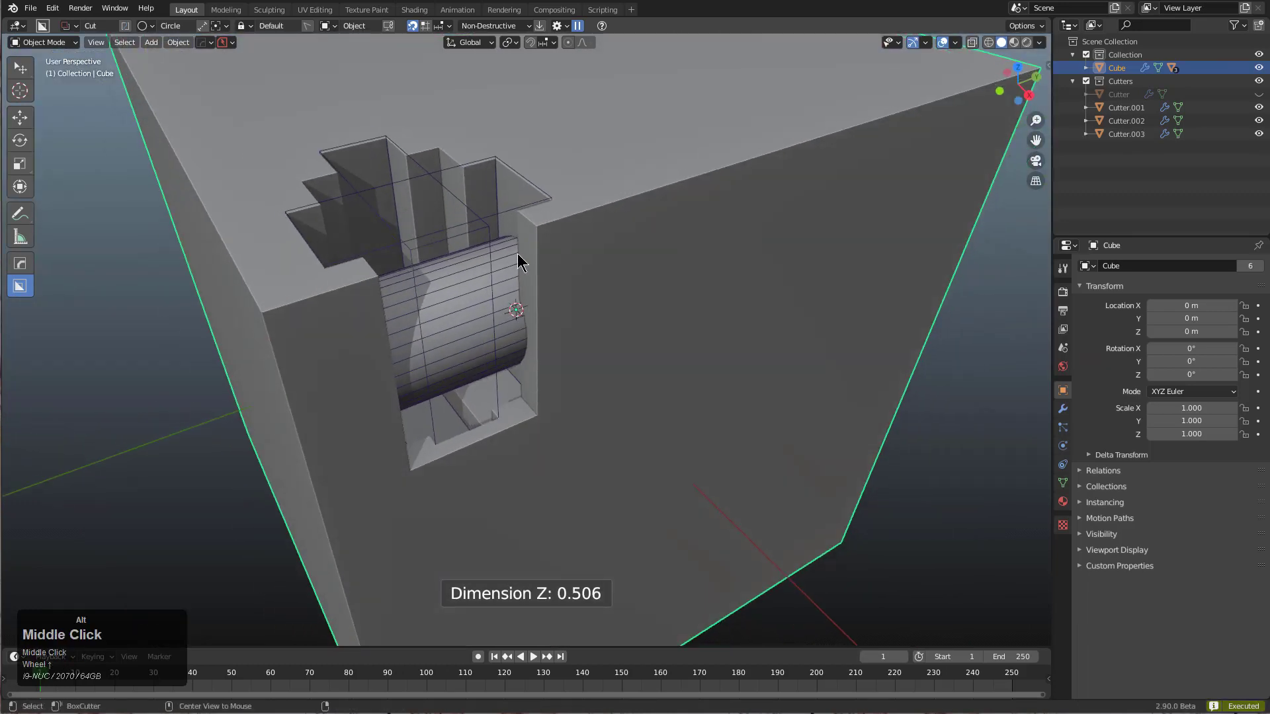
click(595, 289)
scroll(596, 292, up, 3)
scroll(584, 297, down, 5)
scroll(695, 246, up, 5)
middle_drag(589, 301, 555, 335)
click(504, 337)
click(588, 276)
Select all of the cube's child cutters with Shift+G > Children.
key(g)
right_click(568, 287)
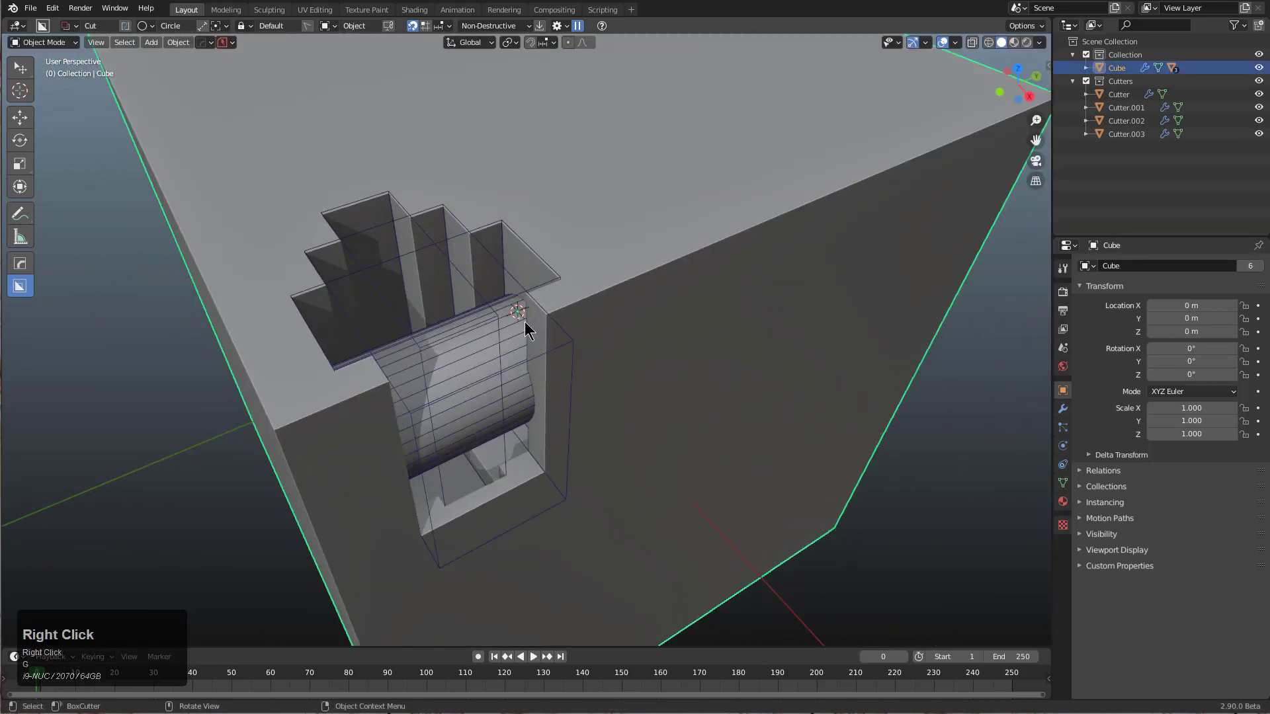
key(shift+g)
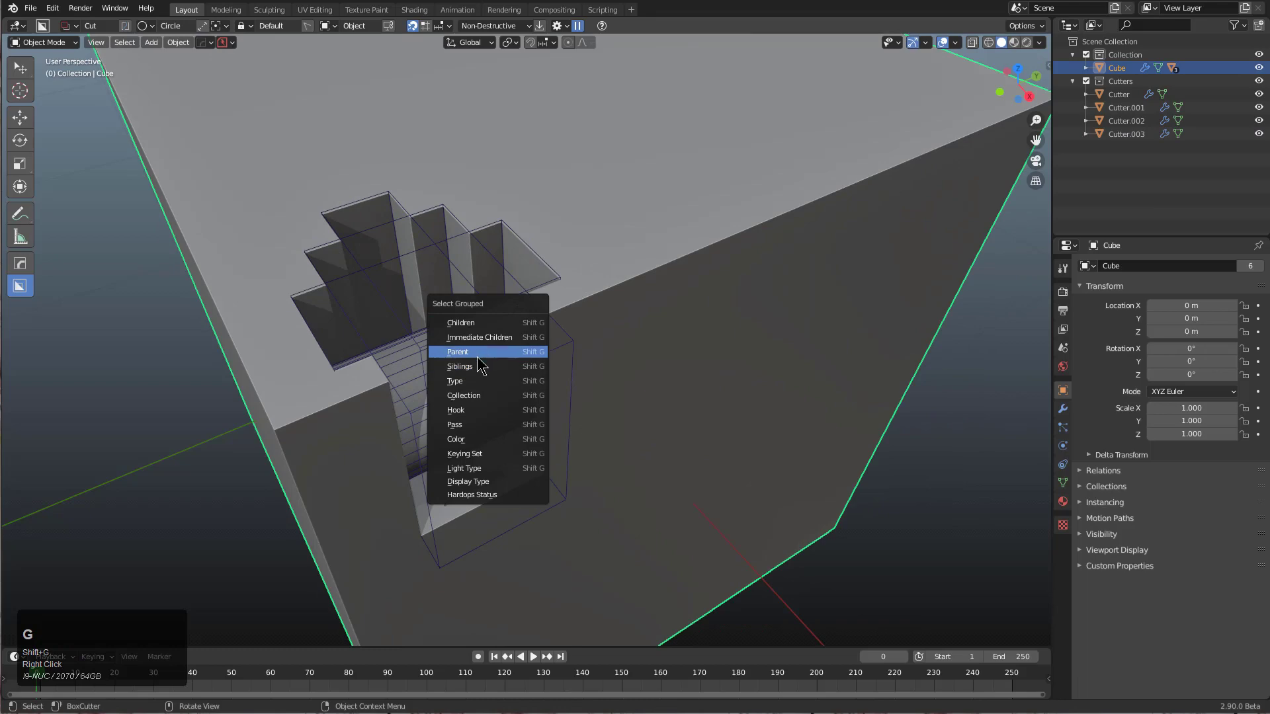
click(478, 327)
key(g)
right_click(576, 344)
Add the first Cutter to the selection and enable the move gizmo.
shift+click(569, 345)
key(g)
right_click(530, 283)
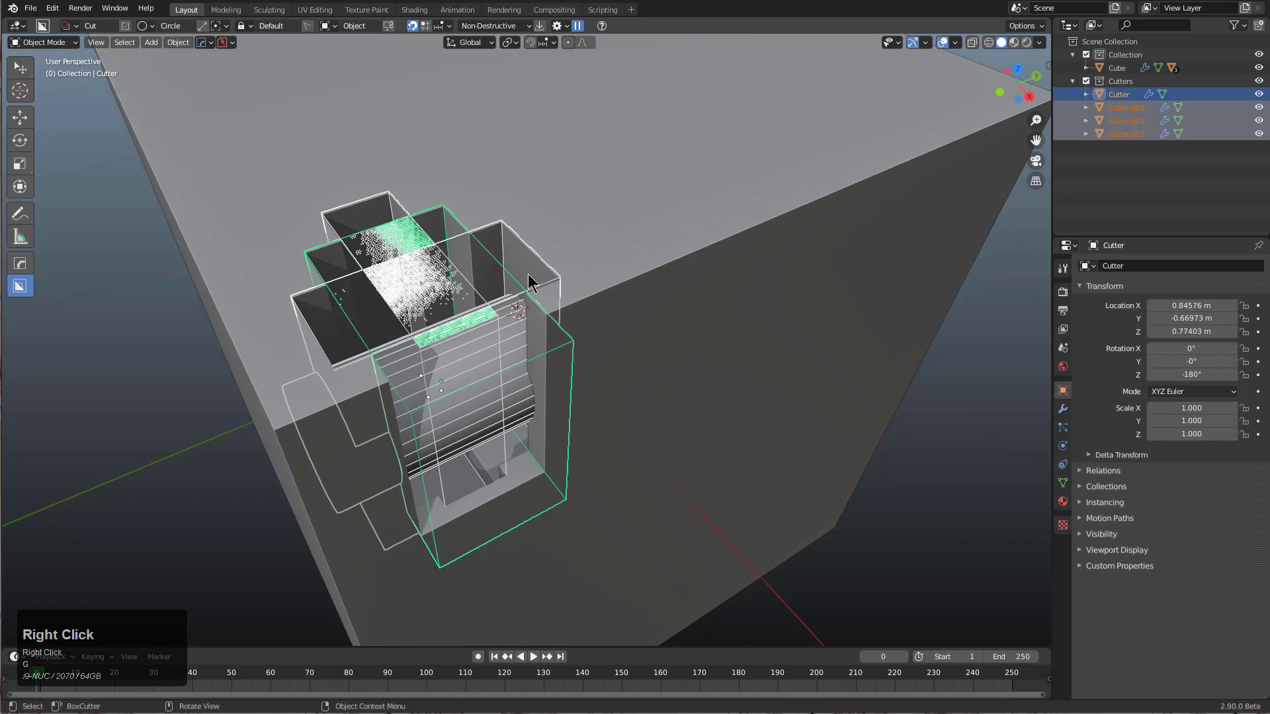
click(334, 27)
click(397, 77)
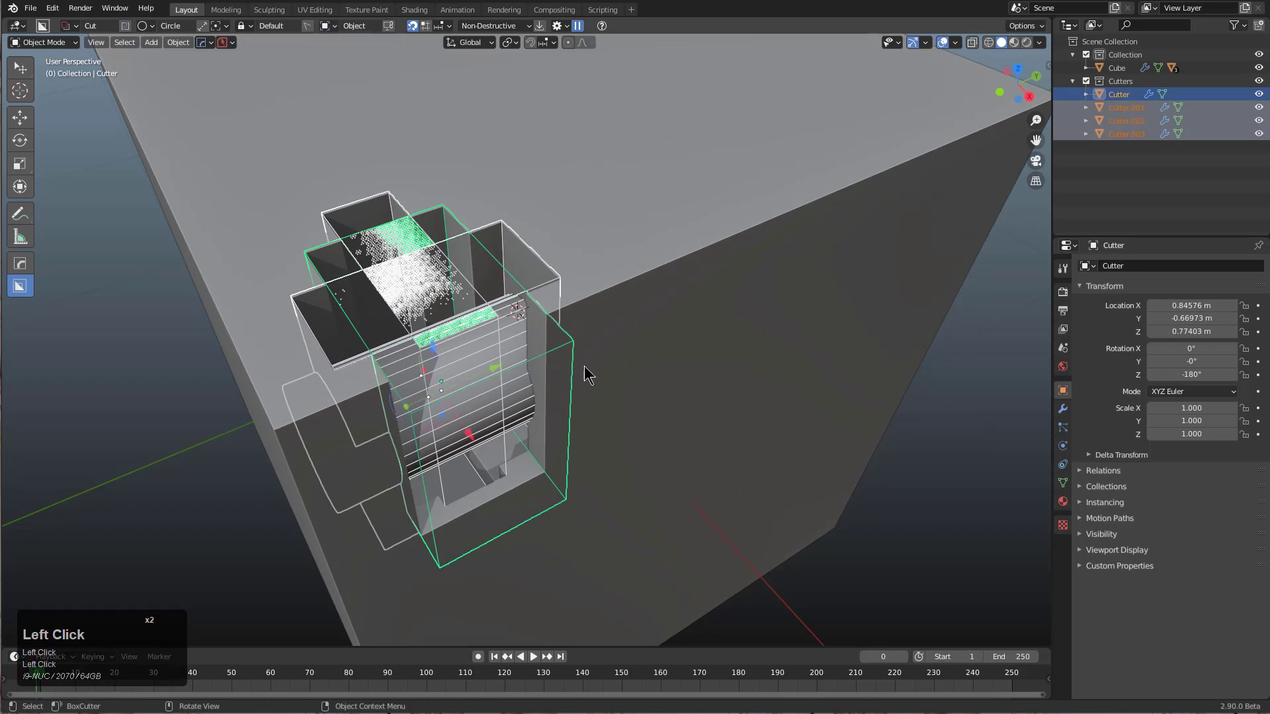
key(shift)
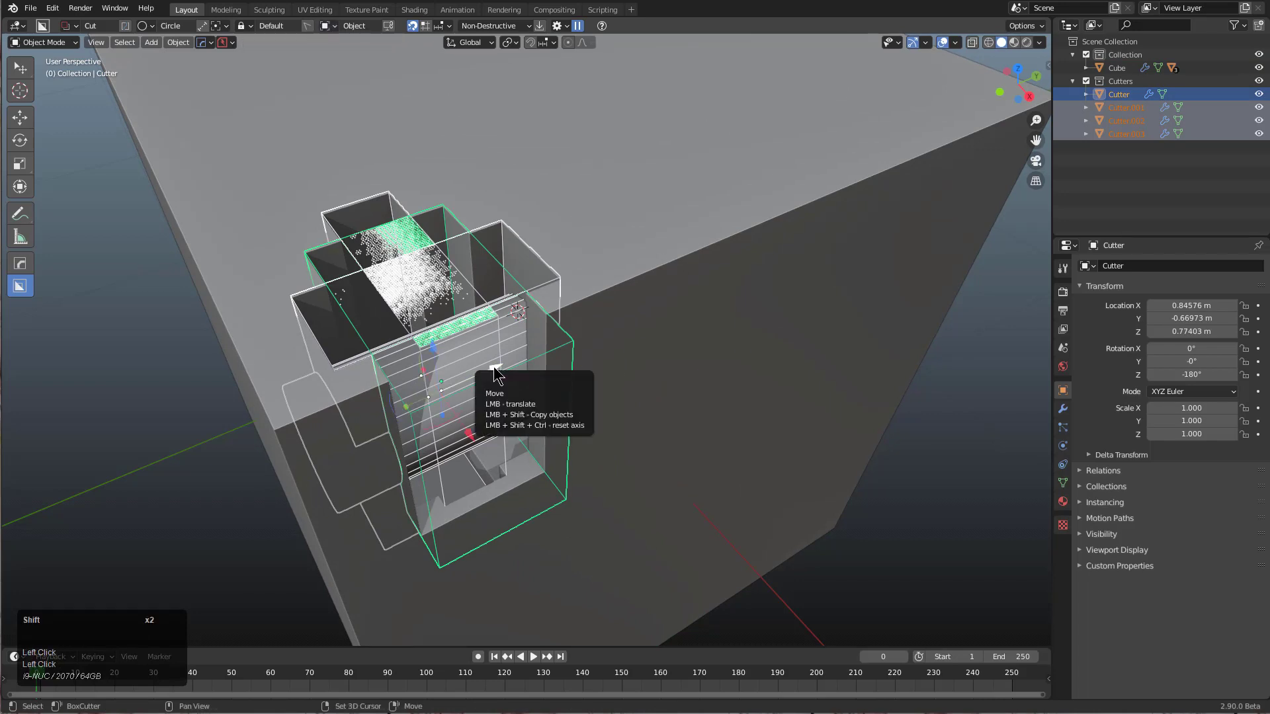
Duplicate the four recess cutters along Y to make a second recess.
shift+drag(496, 374, 756, 244)
middle_drag(756, 244, 681, 354)
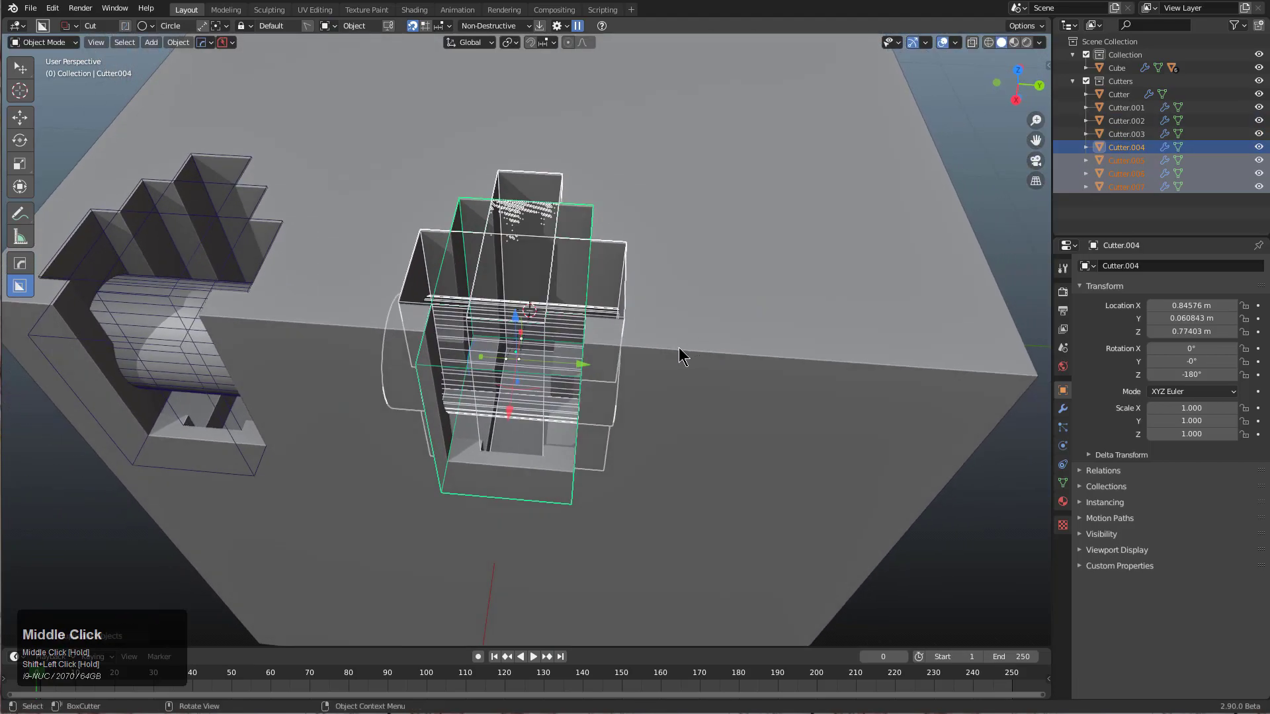
key(alt+a)
scroll(528, 381, down, 2)
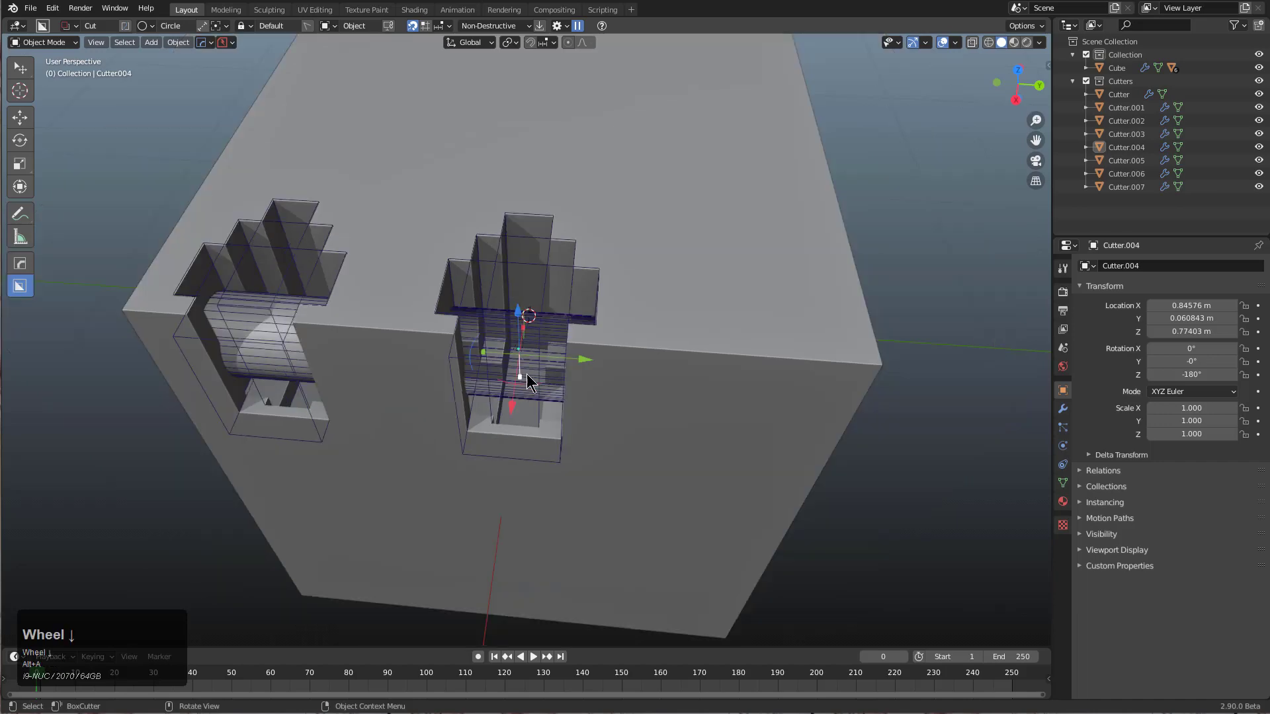
scroll(549, 345, up, 2)
Reselect the copied cutters and duplicate them again for a third recess.
key(ctrl+z)
key(z)
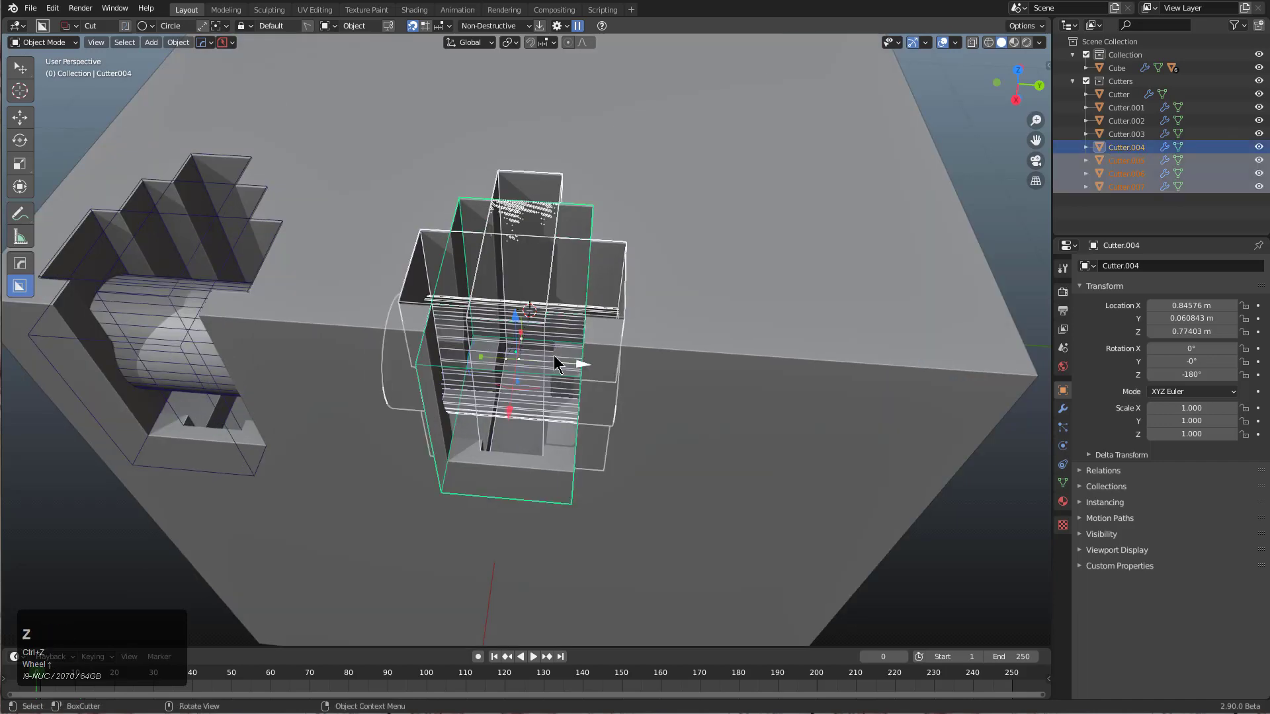
shift+drag(574, 365, 834, 385)
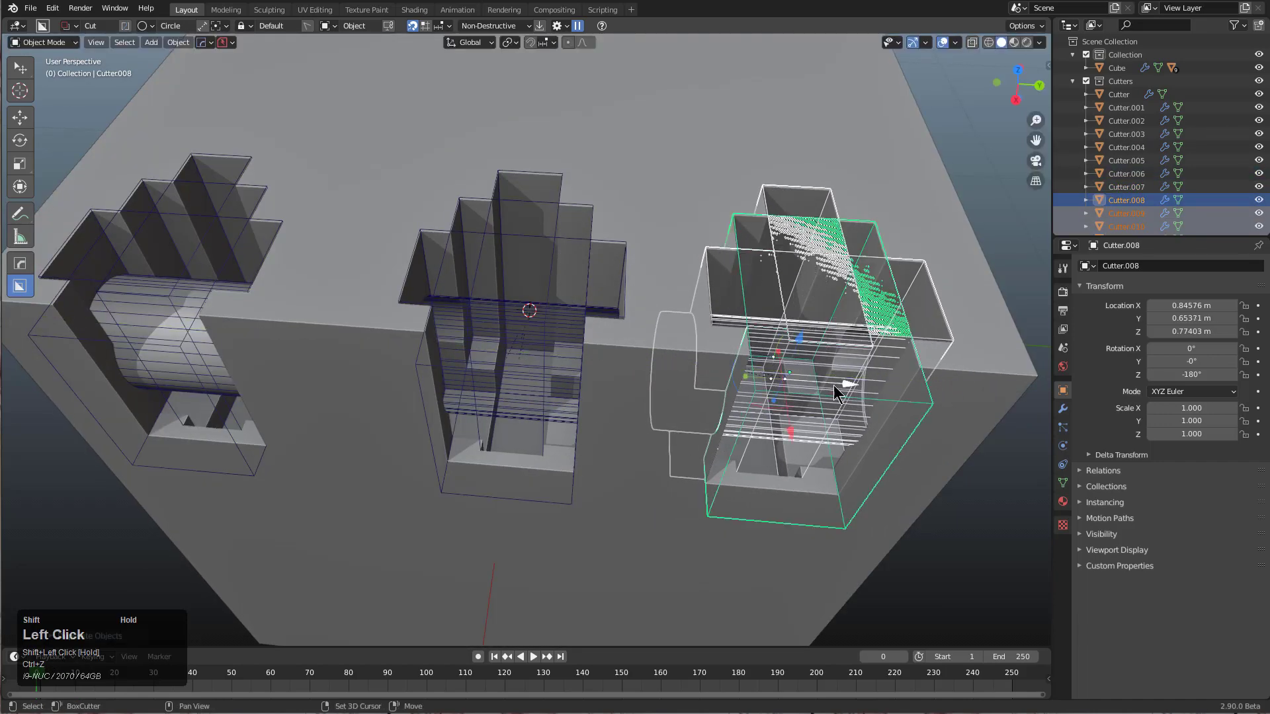
key(alt+a)
middle_drag(759, 414, 705, 427)
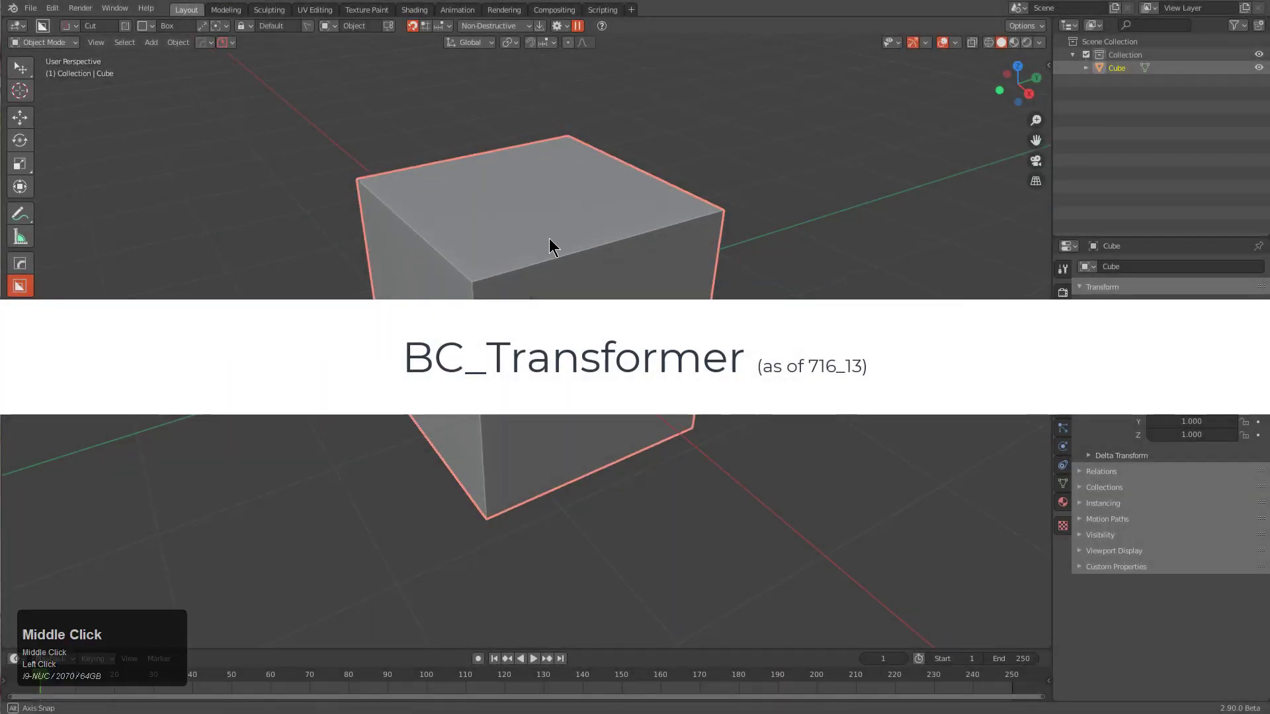
middle_drag(550, 244, 562, 254)
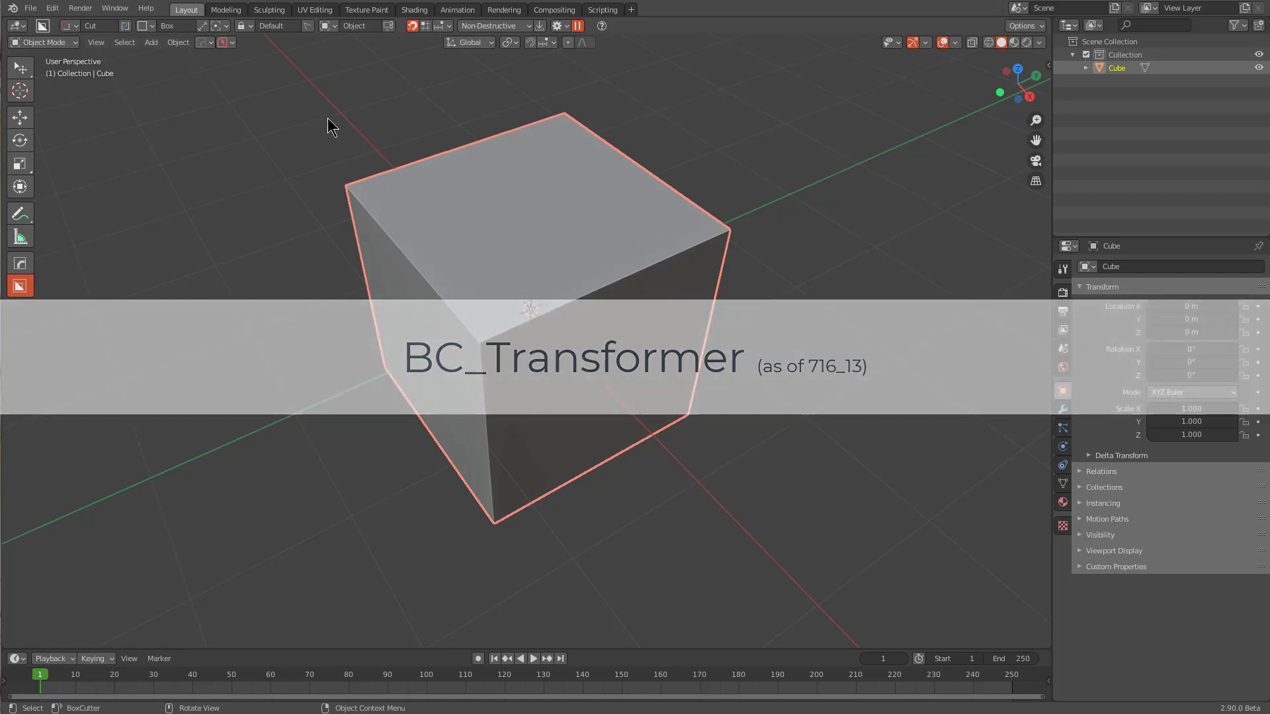
Cut a square notch into the fresh cube's top edge.
scroll(530, 343, up, 2)
middle_drag(511, 330, 492, 301)
drag(465, 288, 443, 332)
click(450, 366)
Cut a wider outer step around the notch with corners beveled at 0.036.
scroll(490, 295, up, 1)
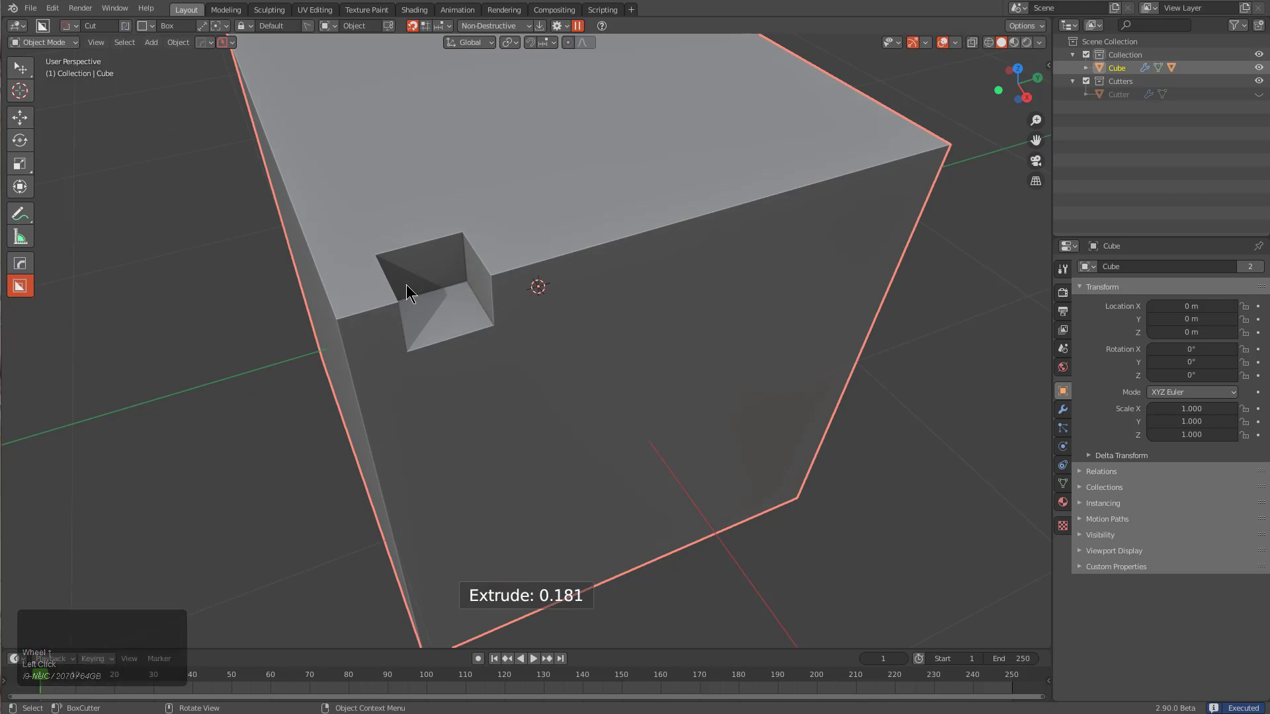
middle_drag(383, 289, 385, 296)
scroll(385, 297, up, 1)
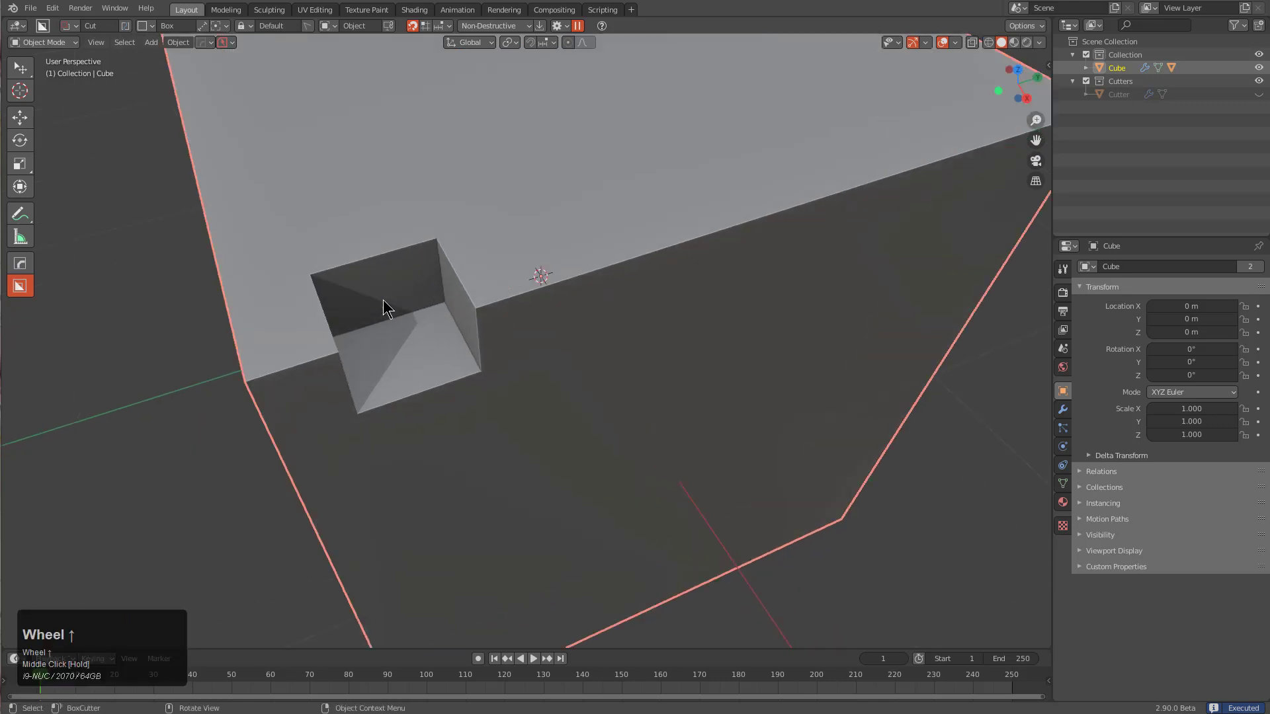
drag(261, 239, 547, 377)
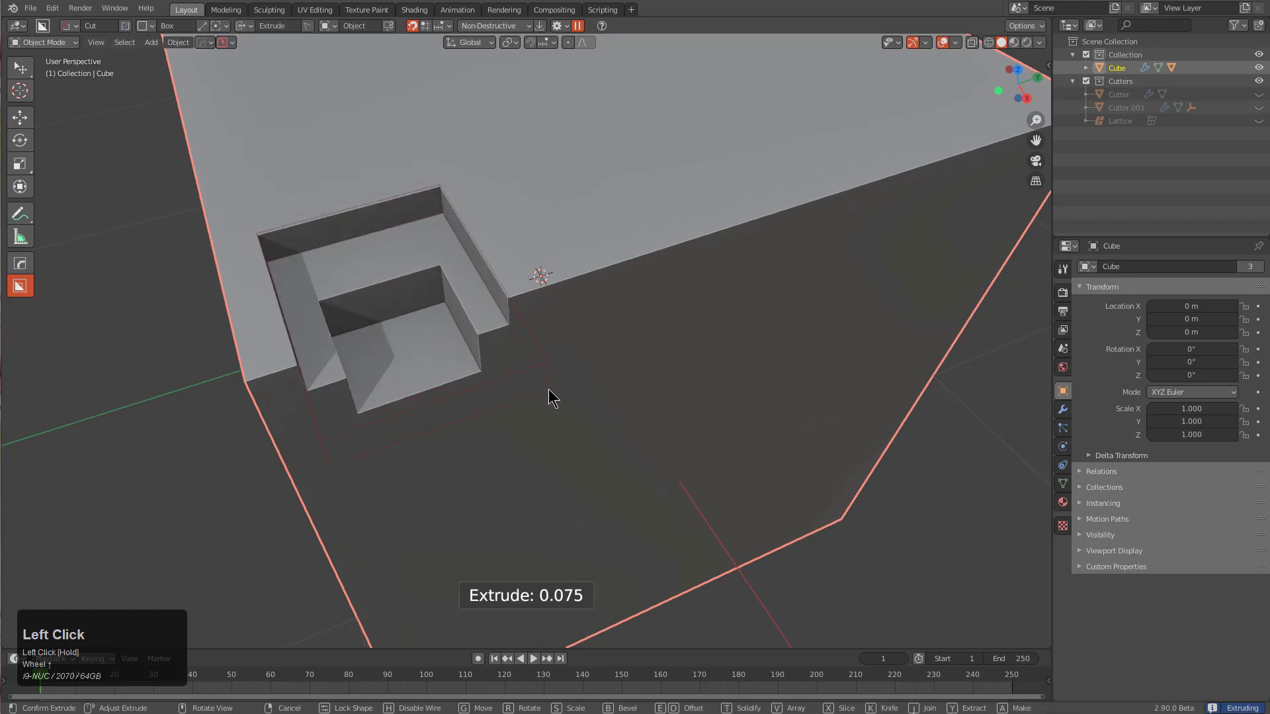
key(b)
key(l)
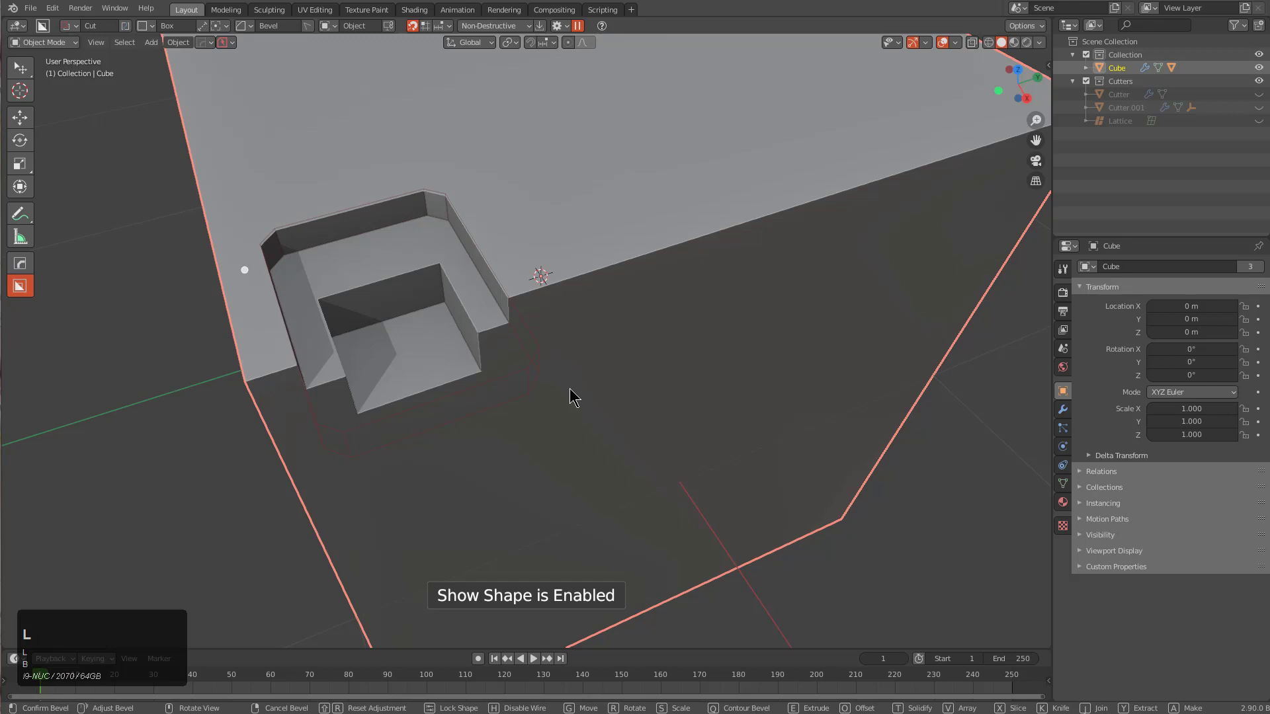
click(573, 397)
key(space)
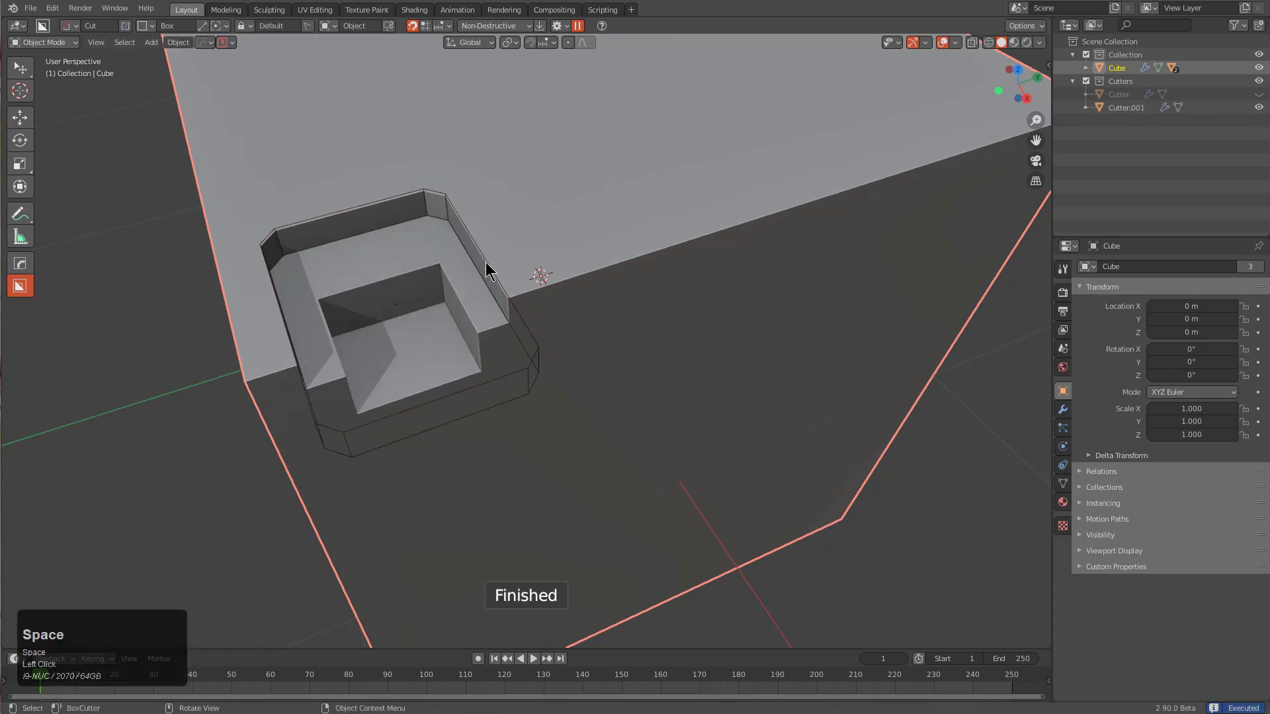
click(444, 291)
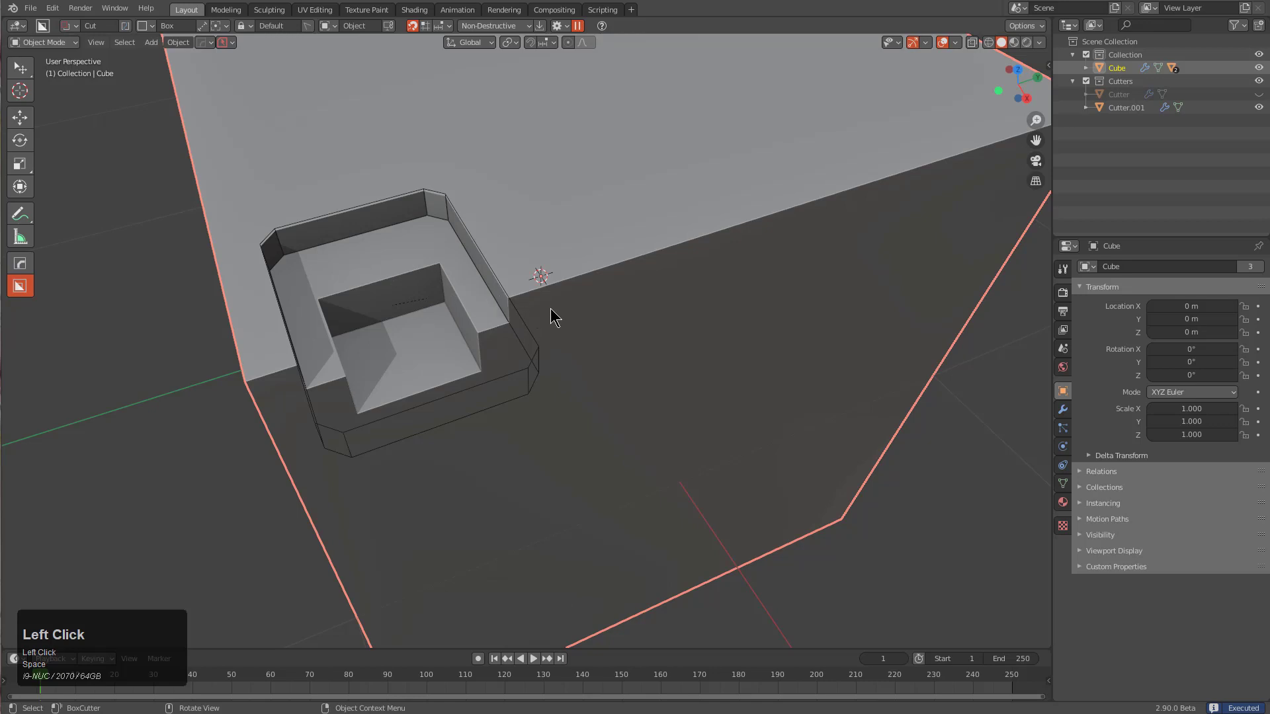
key(q)
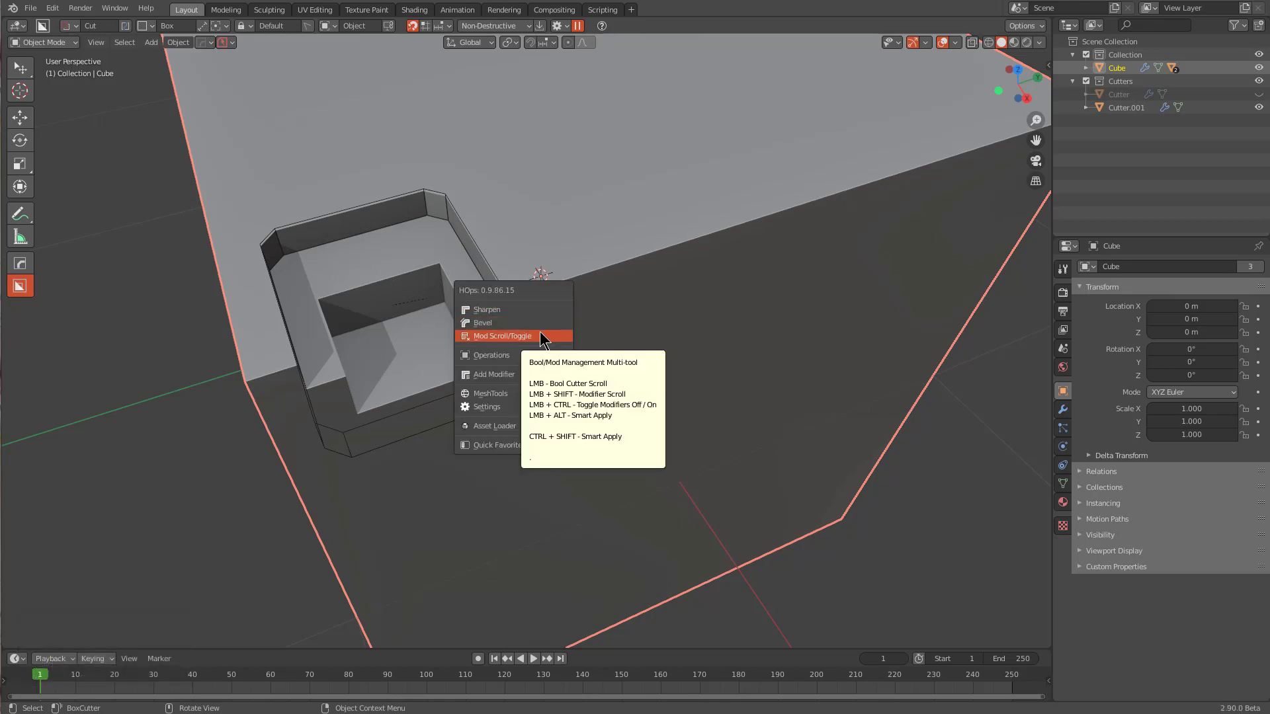
click(541, 338)
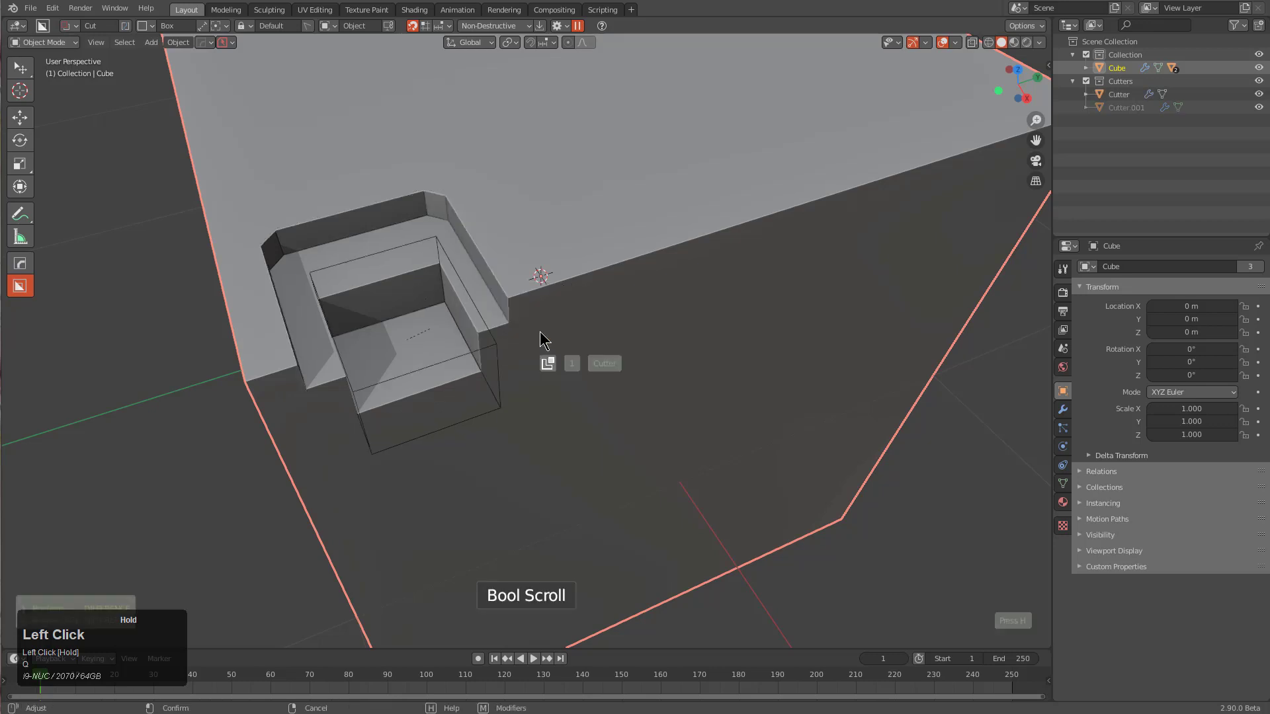
scroll(539, 332, up, 1)
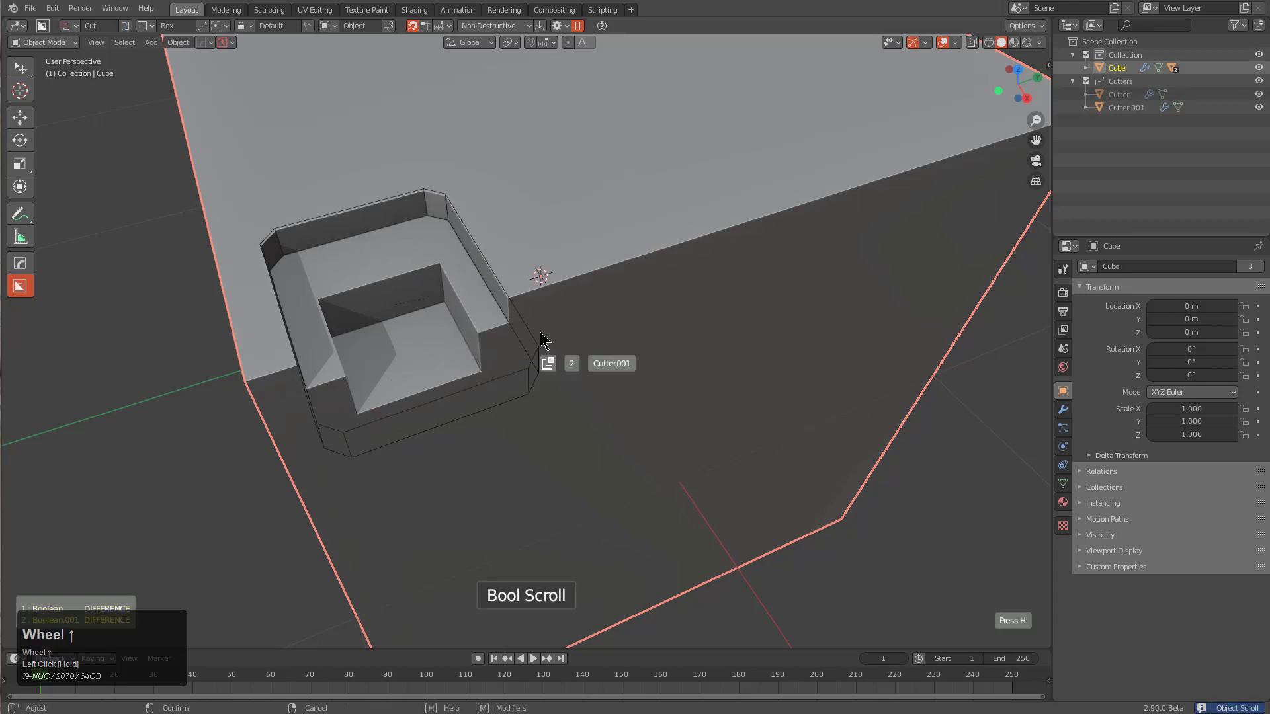
key(a)
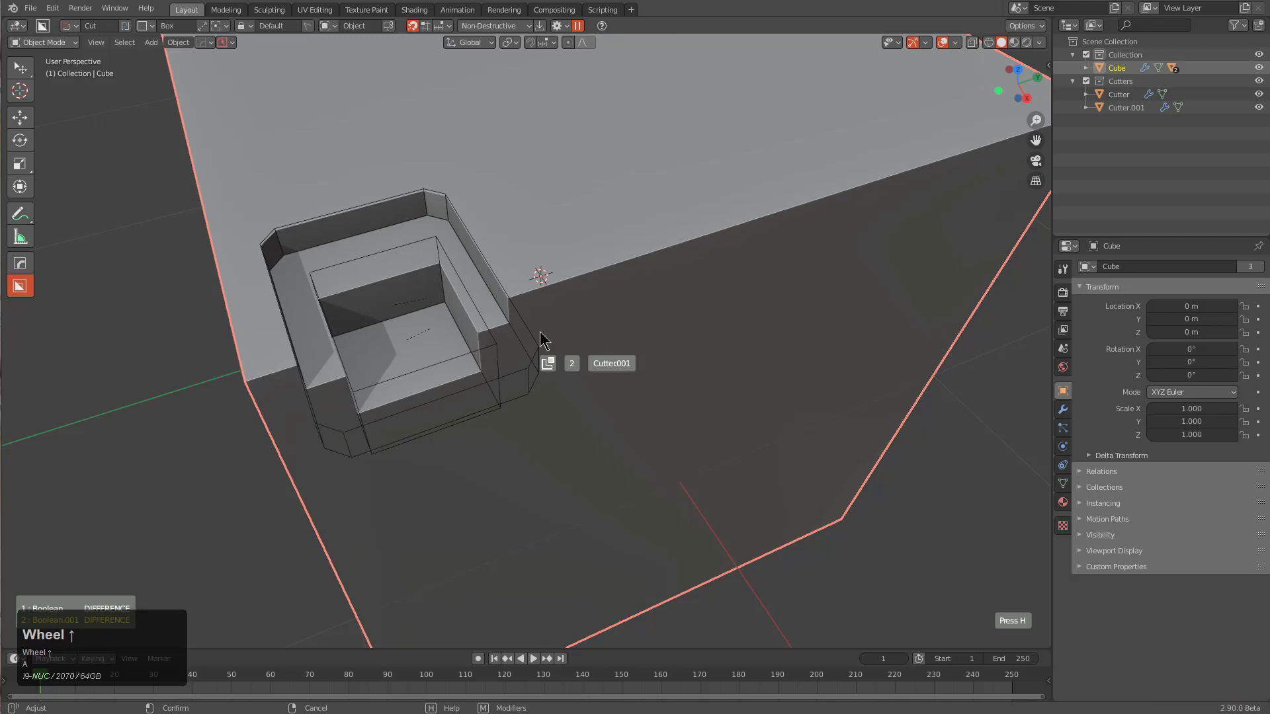
right_click(541, 331)
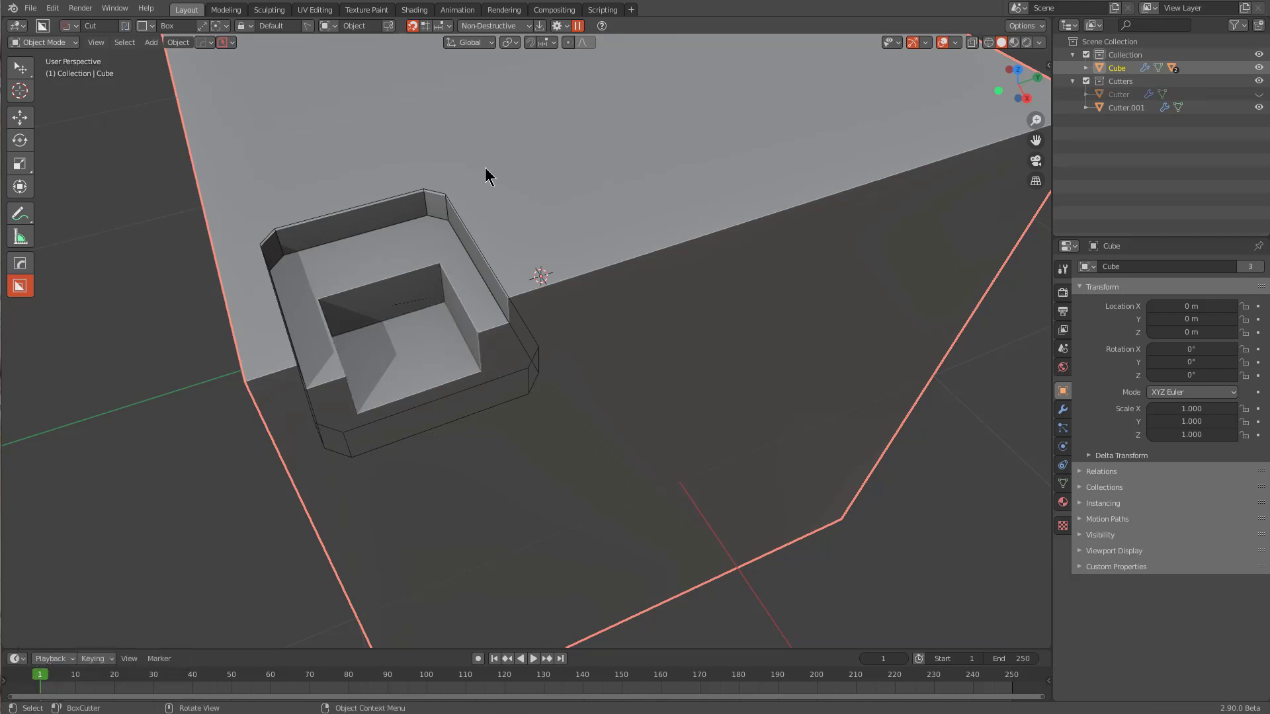
Set Bool Scroll to Additive in the Hard Ops opt-in settings.
click(205, 43)
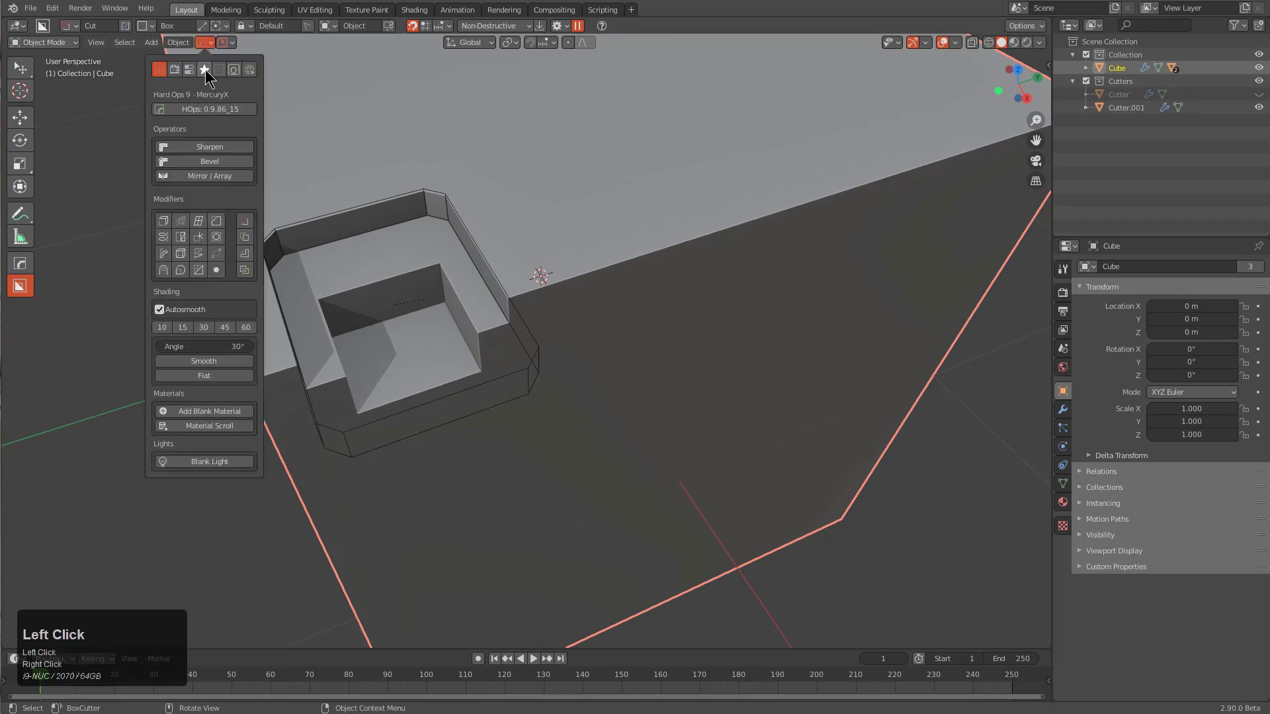
click(205, 70)
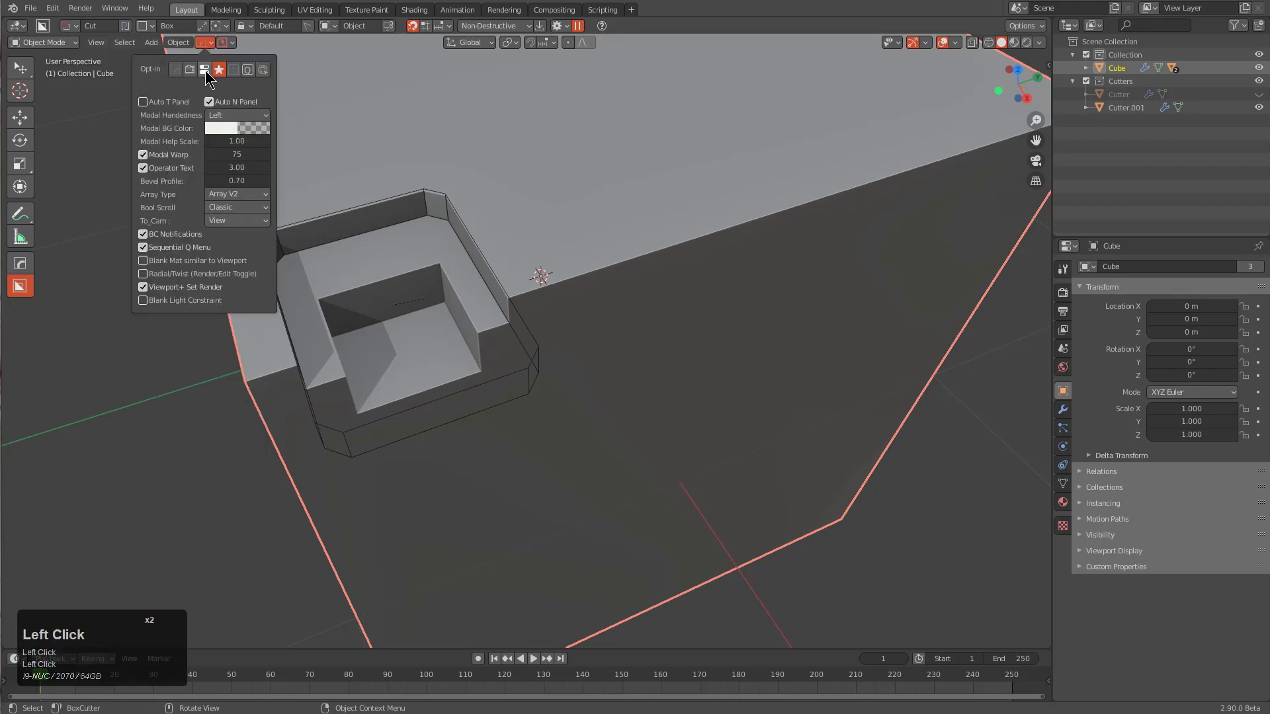
click(224, 211)
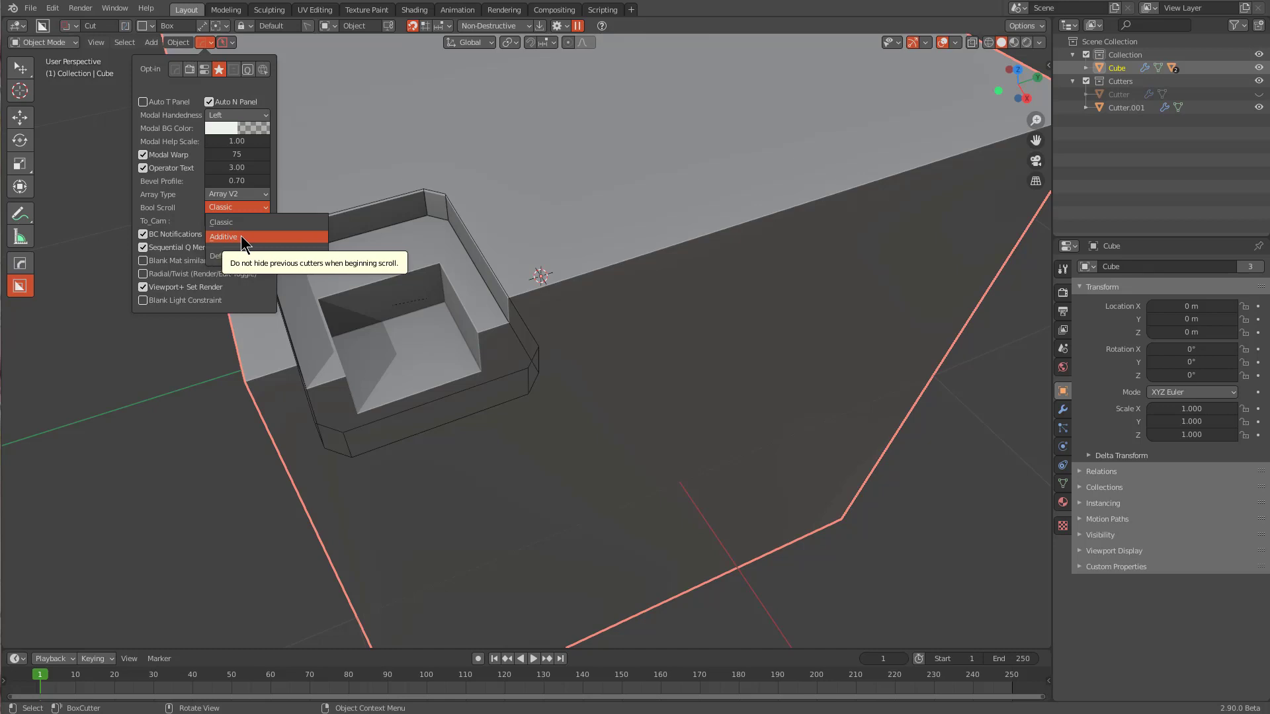
click(241, 236)
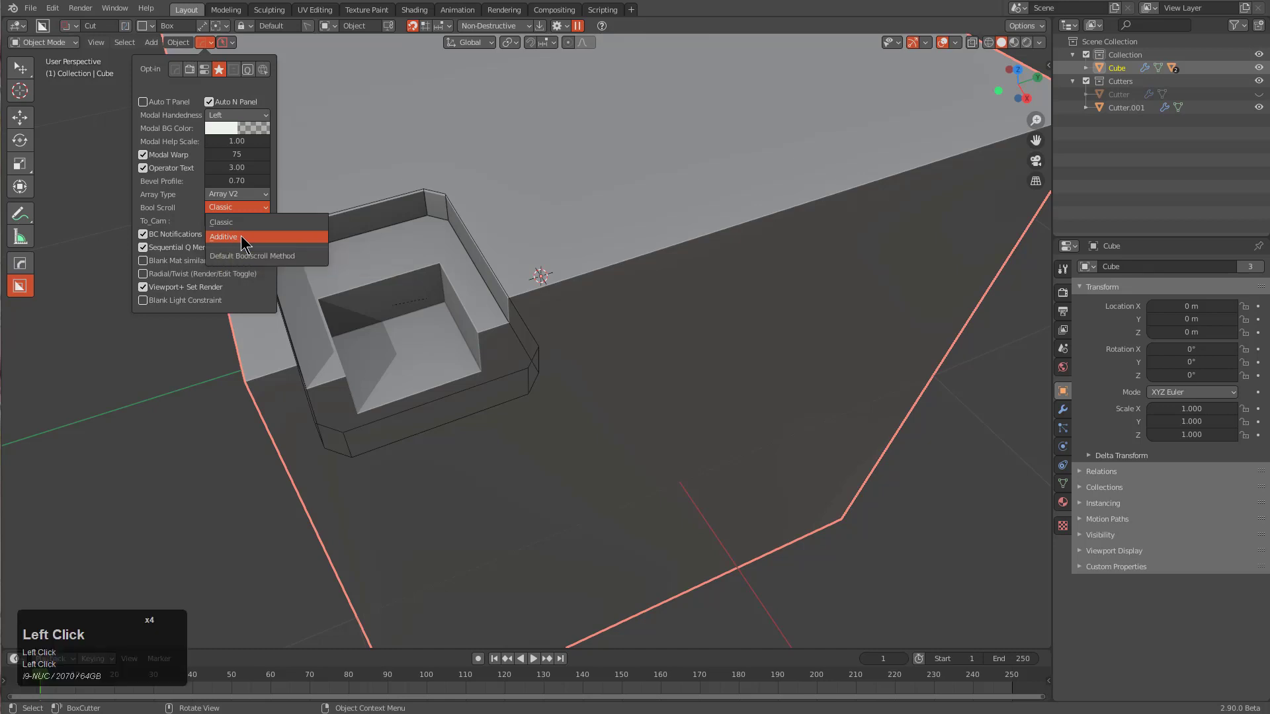
Scroll through the cube's cutters with Hard Ops, then reselect the Cube.
key(q)
click(554, 264)
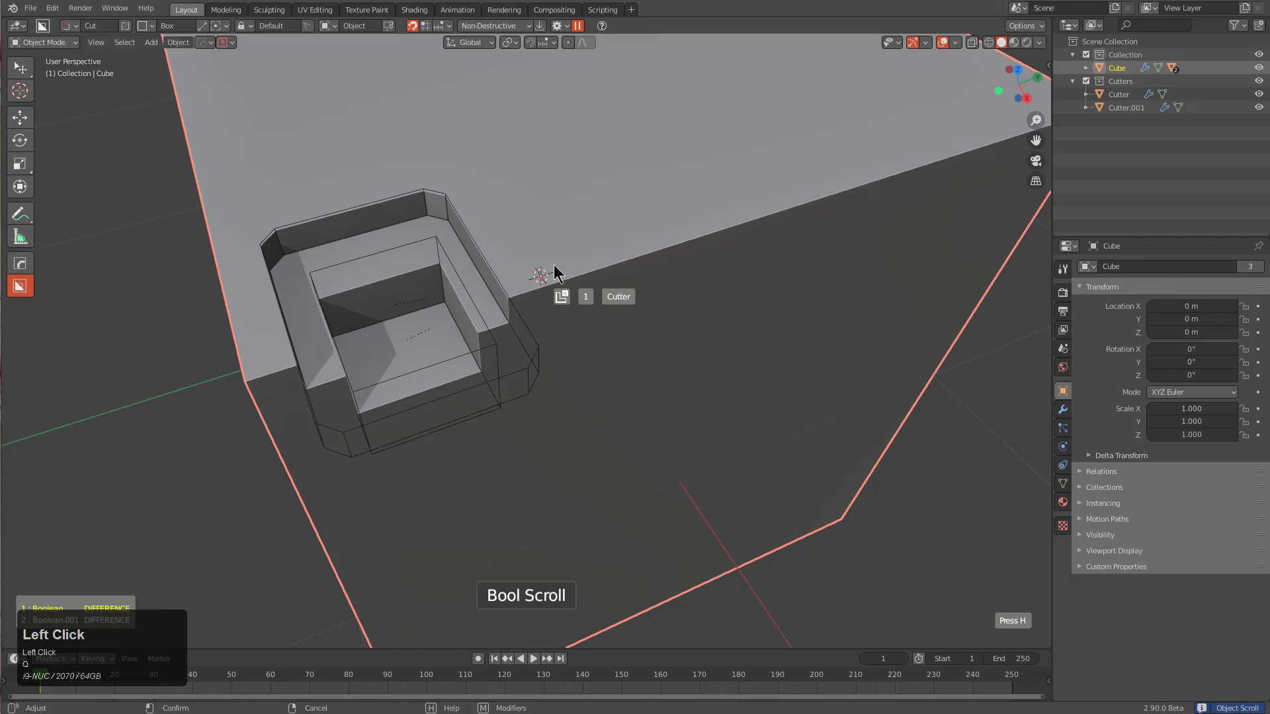
click(554, 269)
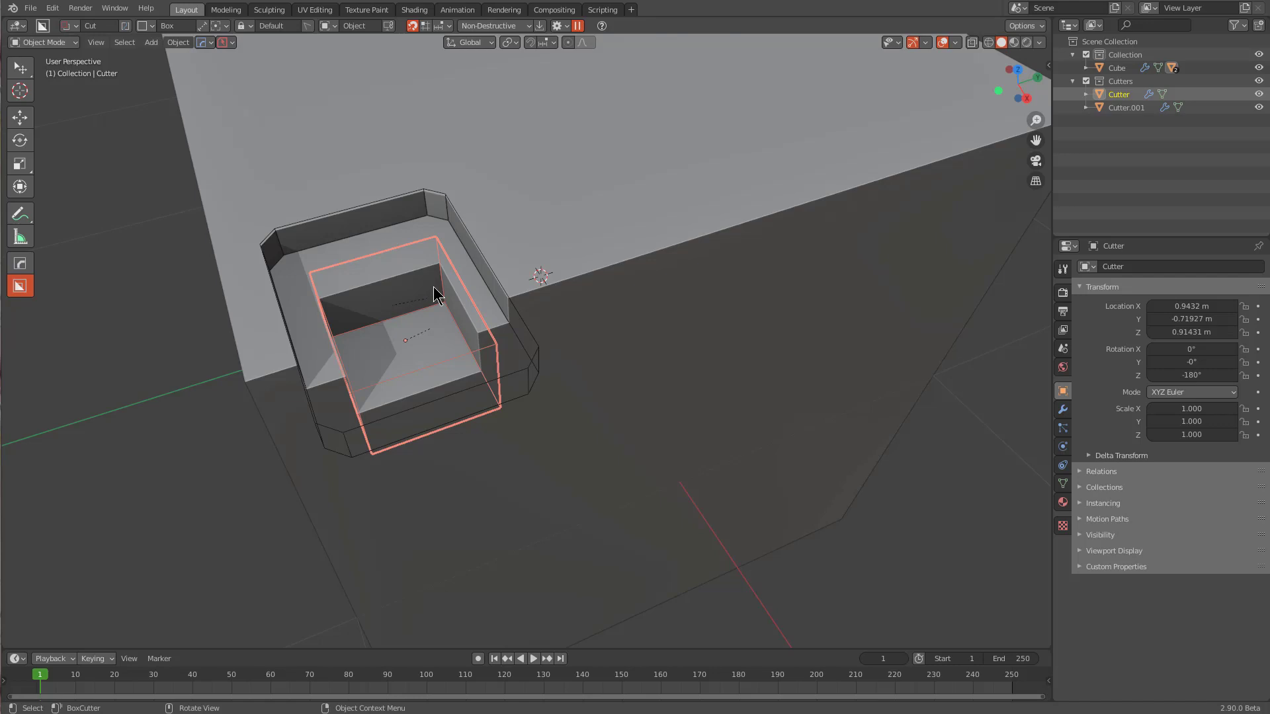
click(541, 269)
click(363, 232)
click(315, 208)
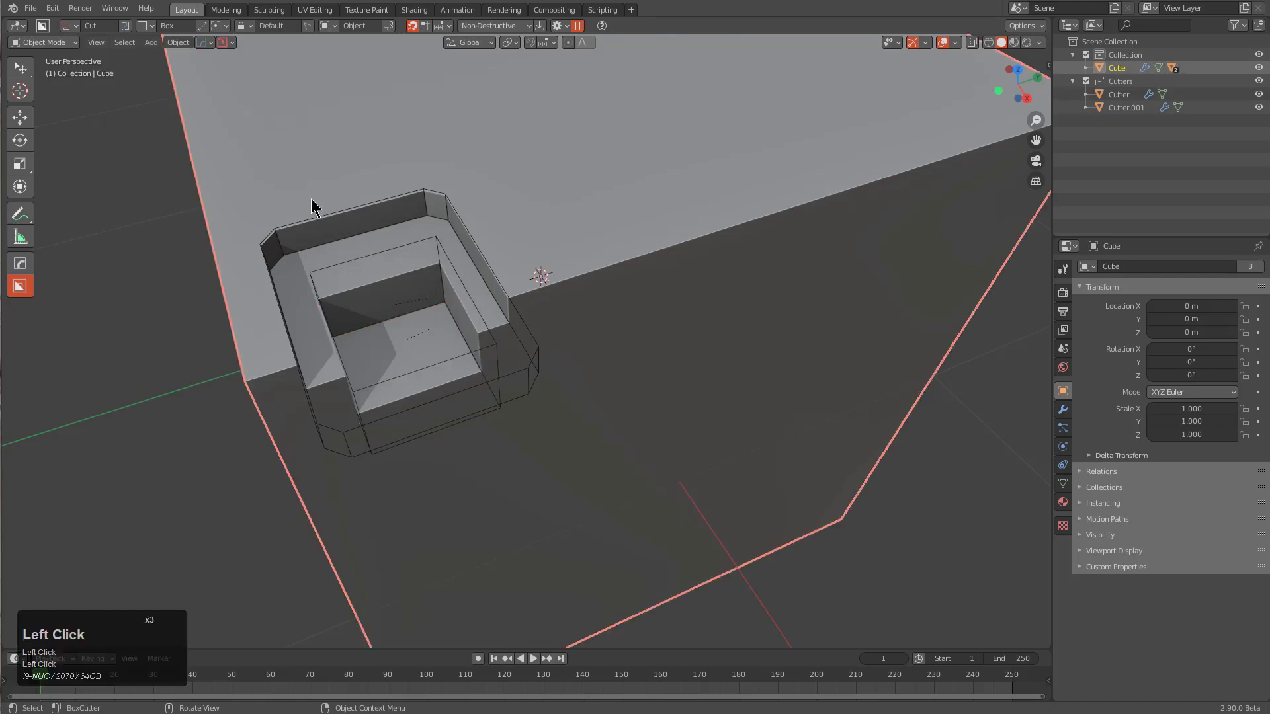
Carve three cross-shaped box cuts inside the recess, extruded to 0.679.
drag(306, 204, 435, 303)
click(320, 346)
drag(320, 346, 488, 331)
click(491, 506)
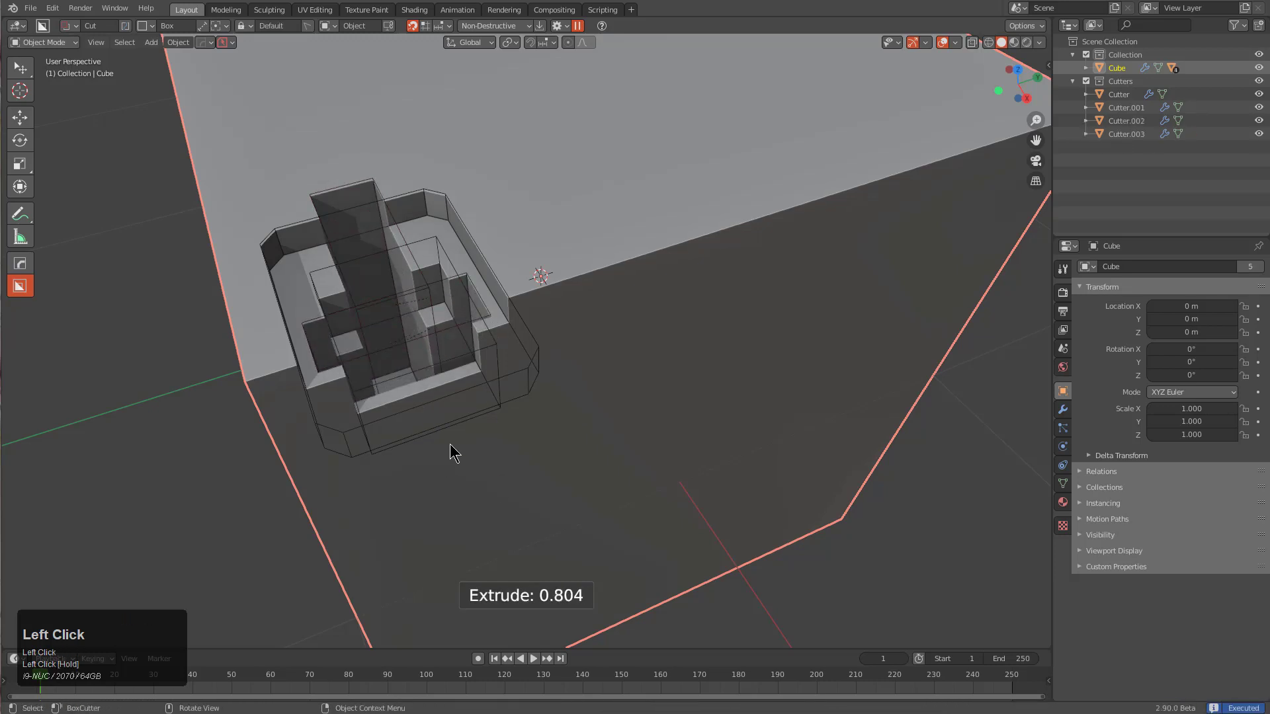
mouse_move(292, 262)
mouse_down()
mouse_move(439, 264)
mouse_move(442, 278)
mouse_up()
mouse_move(454, 445)
middle_down()
mouse_move(372, 359)
mouse_move(536, 377)
mouse_move(434, 335)
mouse_move(506, 337)
mouse_move(461, 350)
middle_up()
Add a circle-based cylinder across the recess's lower part at Dimension Z 0.353.
key(d)
click(381, 341)
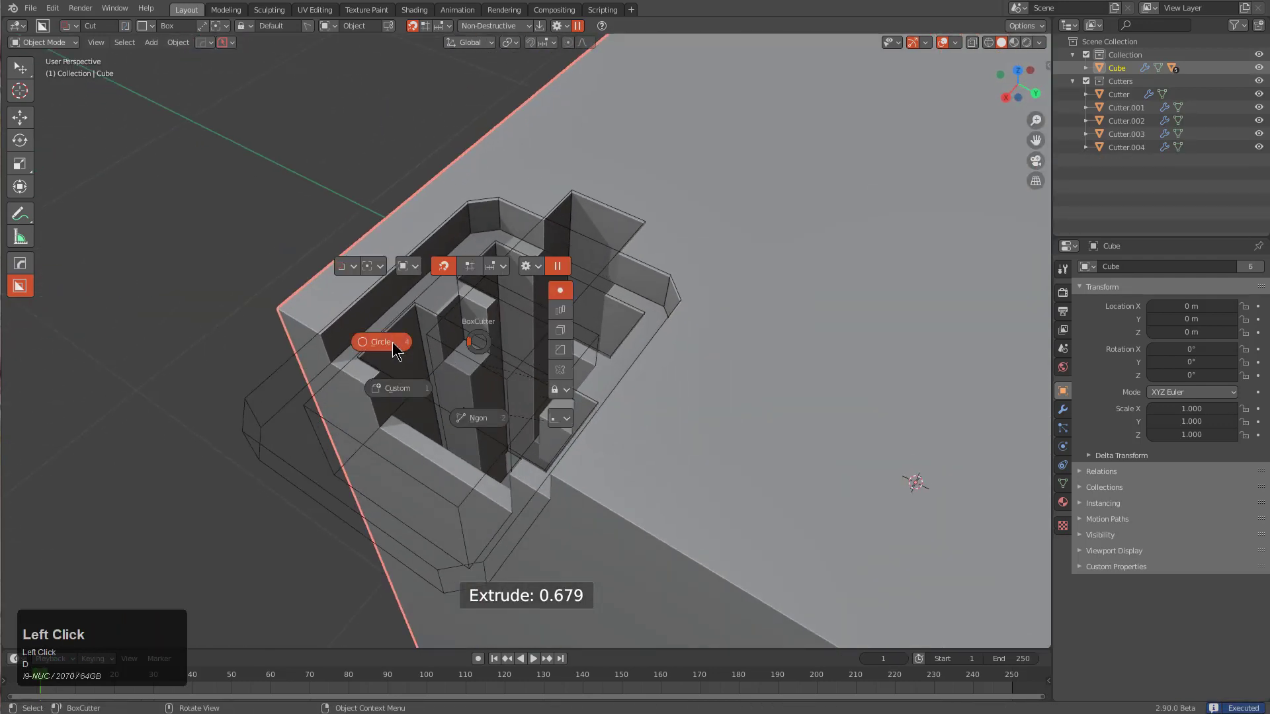
drag(420, 369, 461, 383)
key(j)
drag(671, 457, 672, 458)
middle_drag(562, 414, 526, 241)
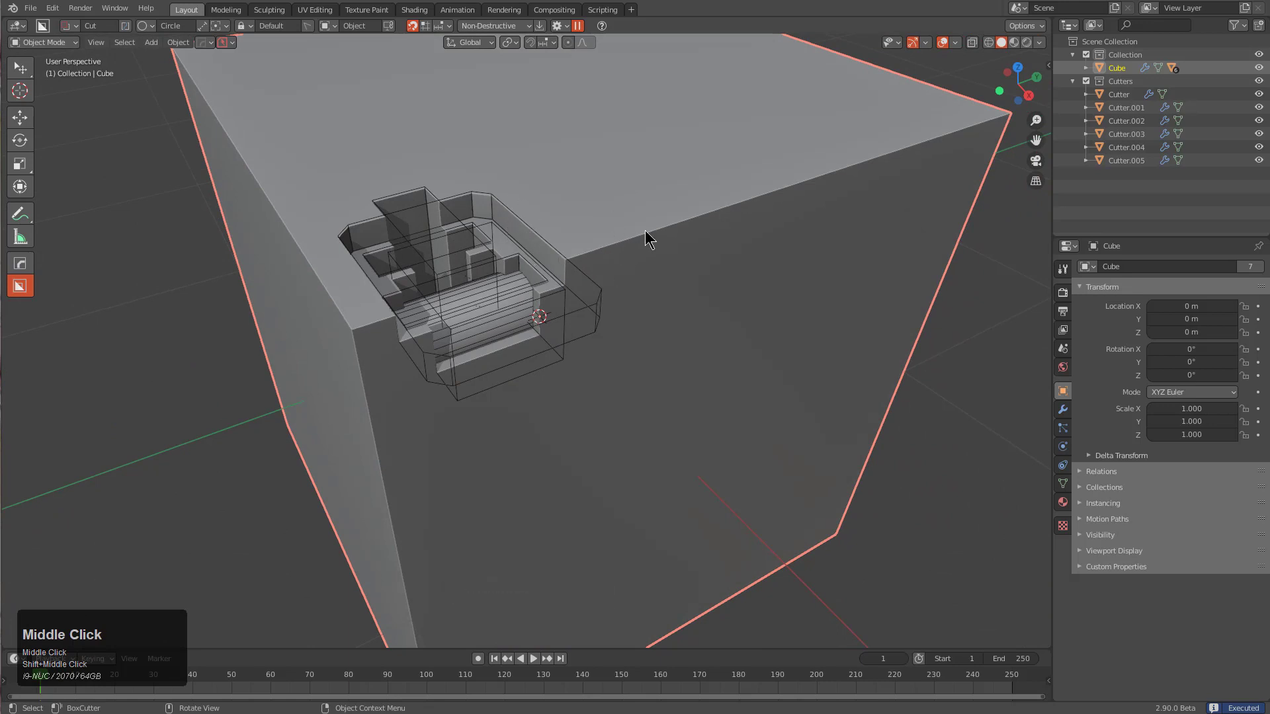
Select Cutter through Cutter.005 together as the cube's children.
key(shift+g)
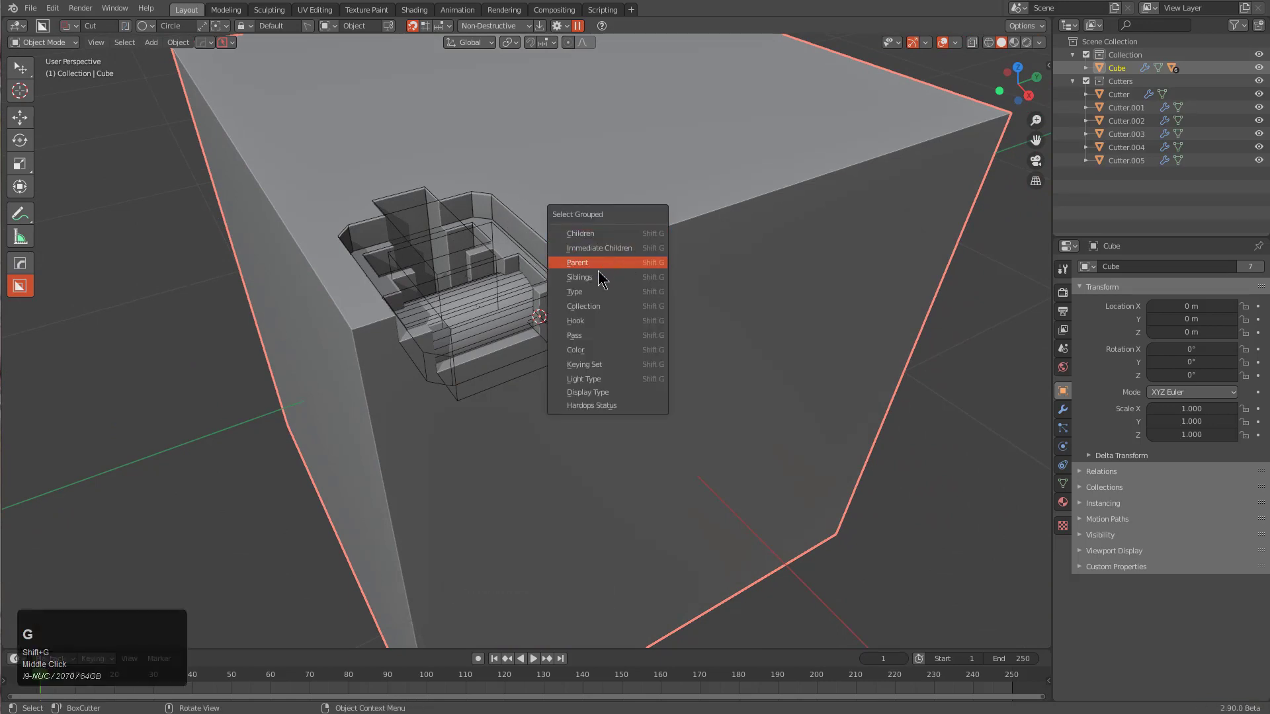
click(606, 235)
scroll(574, 324, down, 2)
scroll(574, 324, up, 2)
middle_drag(576, 315, 555, 298)
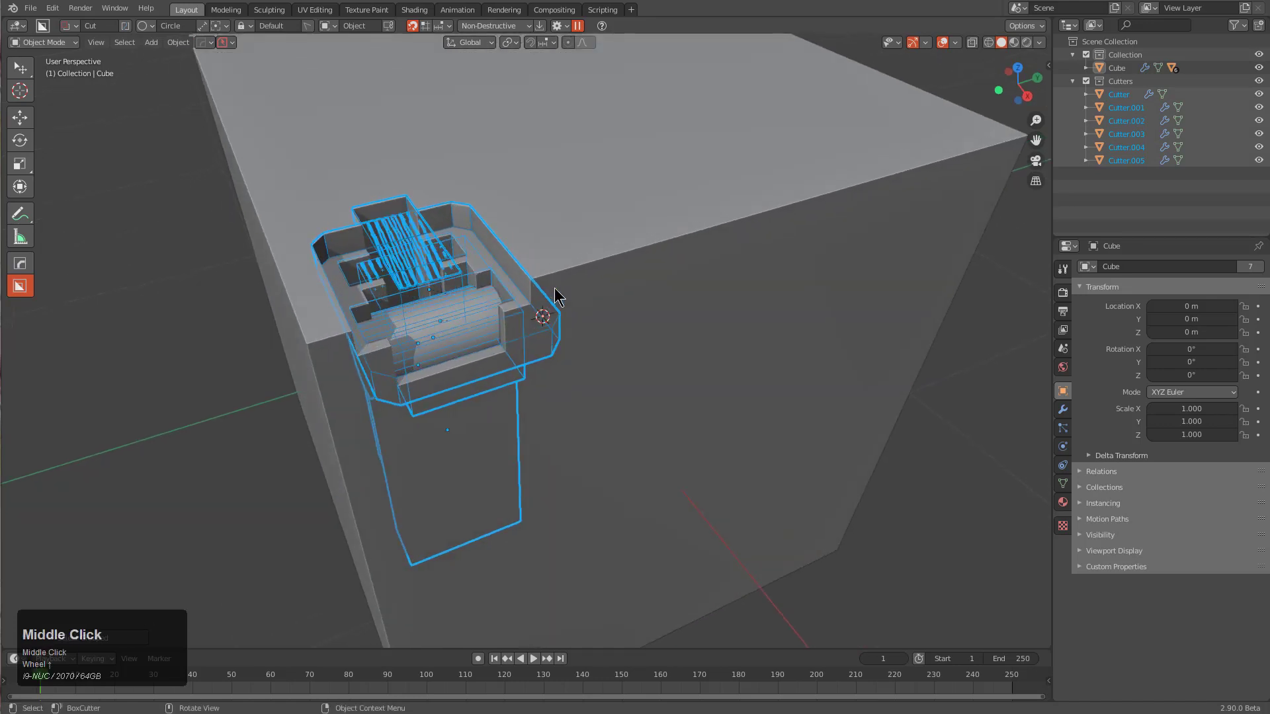
click(332, 26)
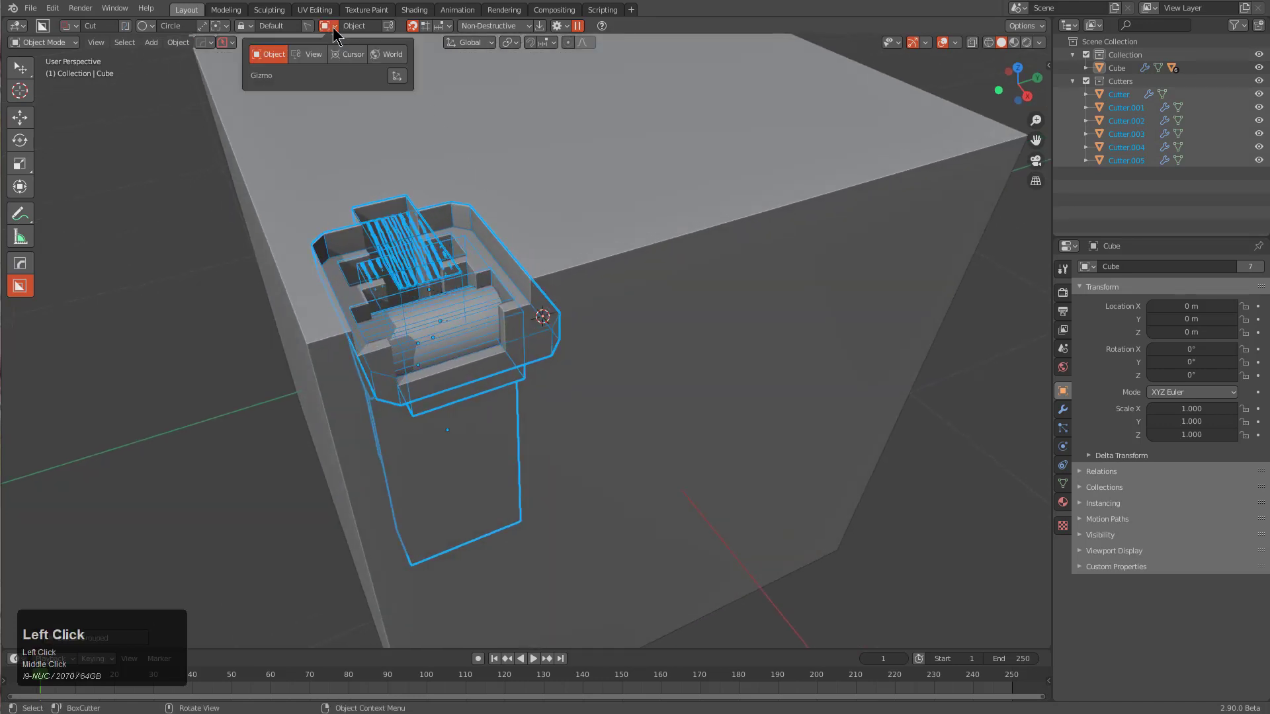
Enable the cutter gizmo and copy the recess cutters twice along X.
click(397, 77)
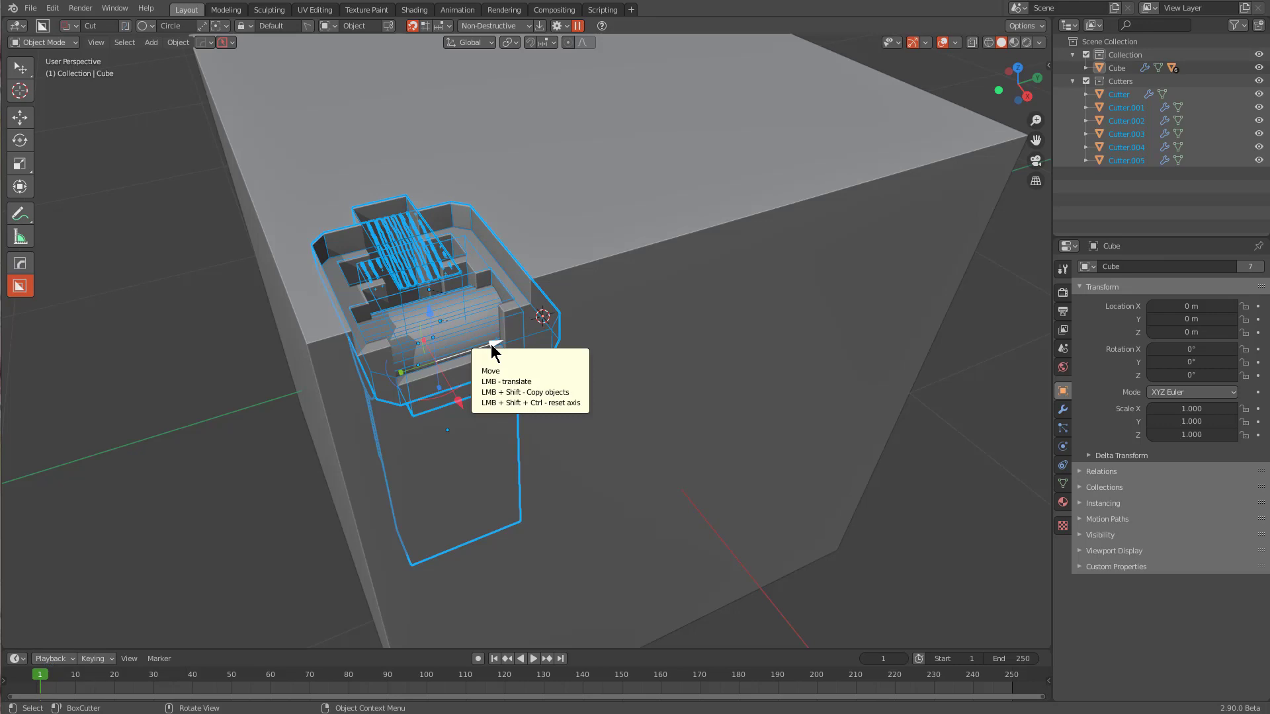
shift+drag(493, 349, 686, 322)
middle_drag(686, 321, 636, 345)
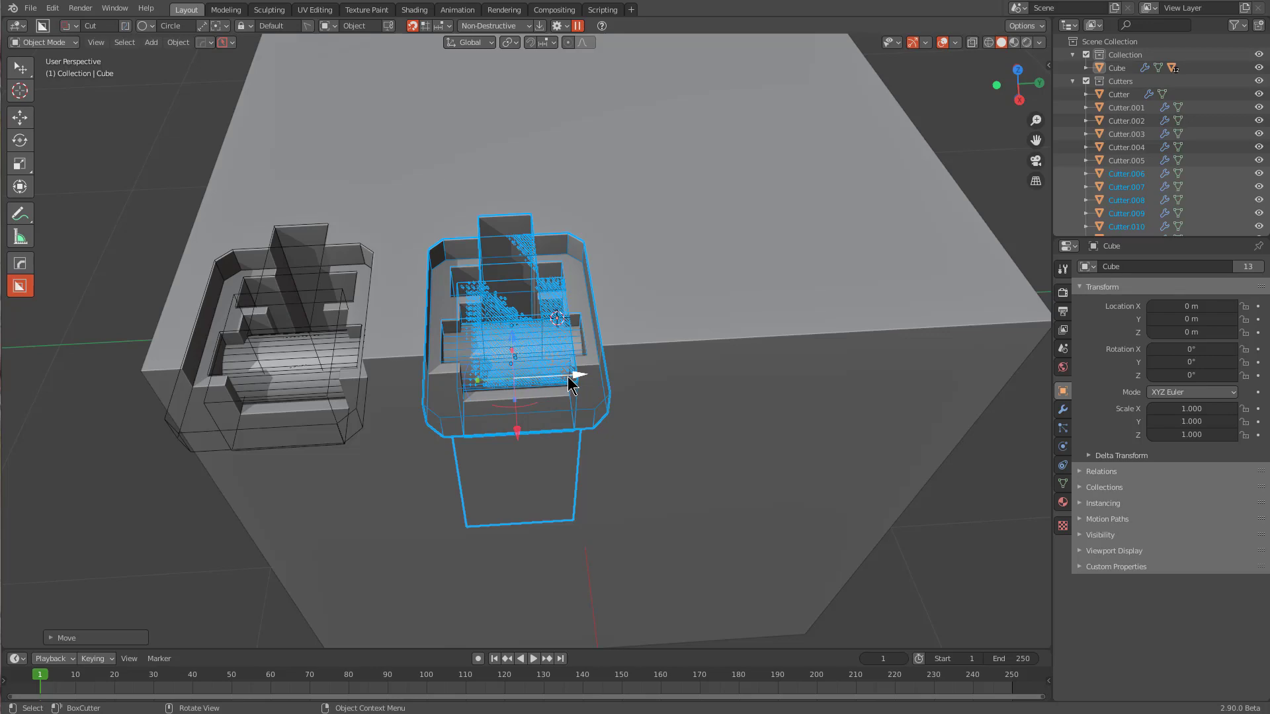
shift+drag(570, 384, 754, 377)
middle_drag(588, 356, 523, 343)
Select the cube and begin drawing a new box-shaped cutter on its top.
click(523, 342)
key(d)
click(474, 335)
mouse_move(471, 328)
mouse_down()
mouse_move(510, 364)
mouse_move(567, 354)
mouse_move(606, 326)
mouse_up()
Create a join-mode box bevelled into a capsule and extruded 0.020 on the cube top.
key(j)
scroll(605, 325, up, 6)
scroll(577, 353, up, 3)
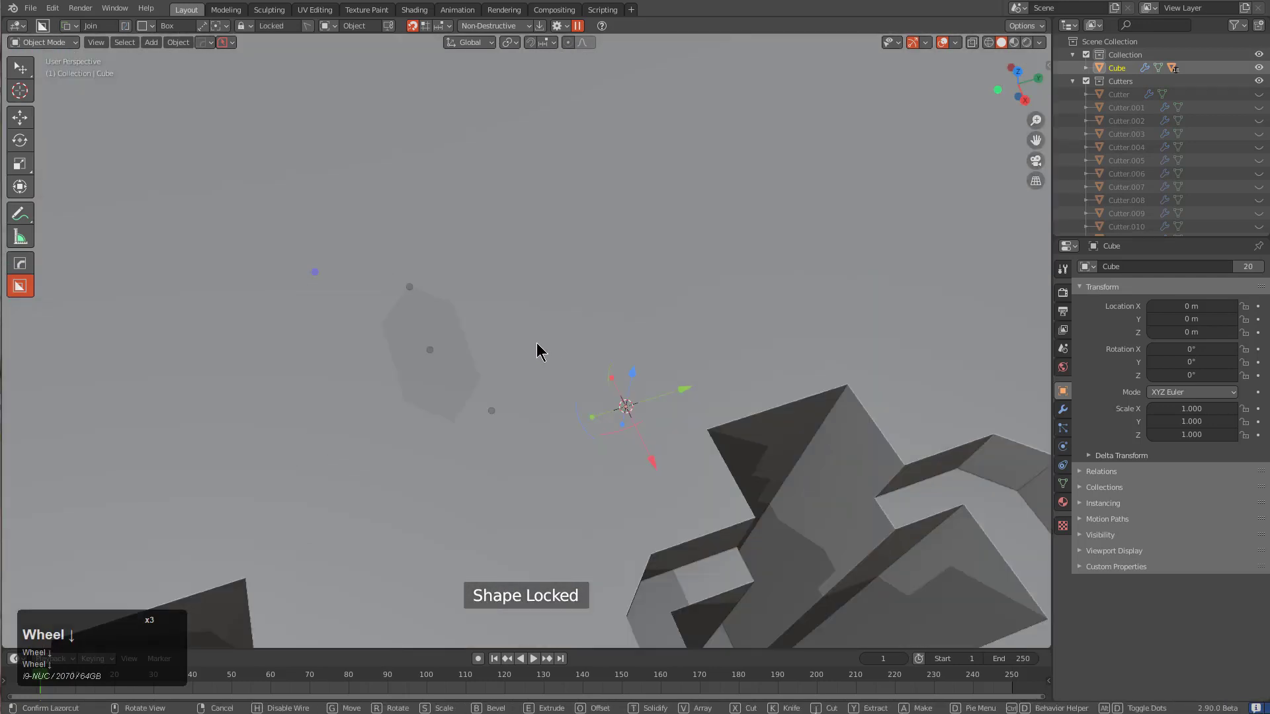
scroll(537, 344, up, 5)
key(e)
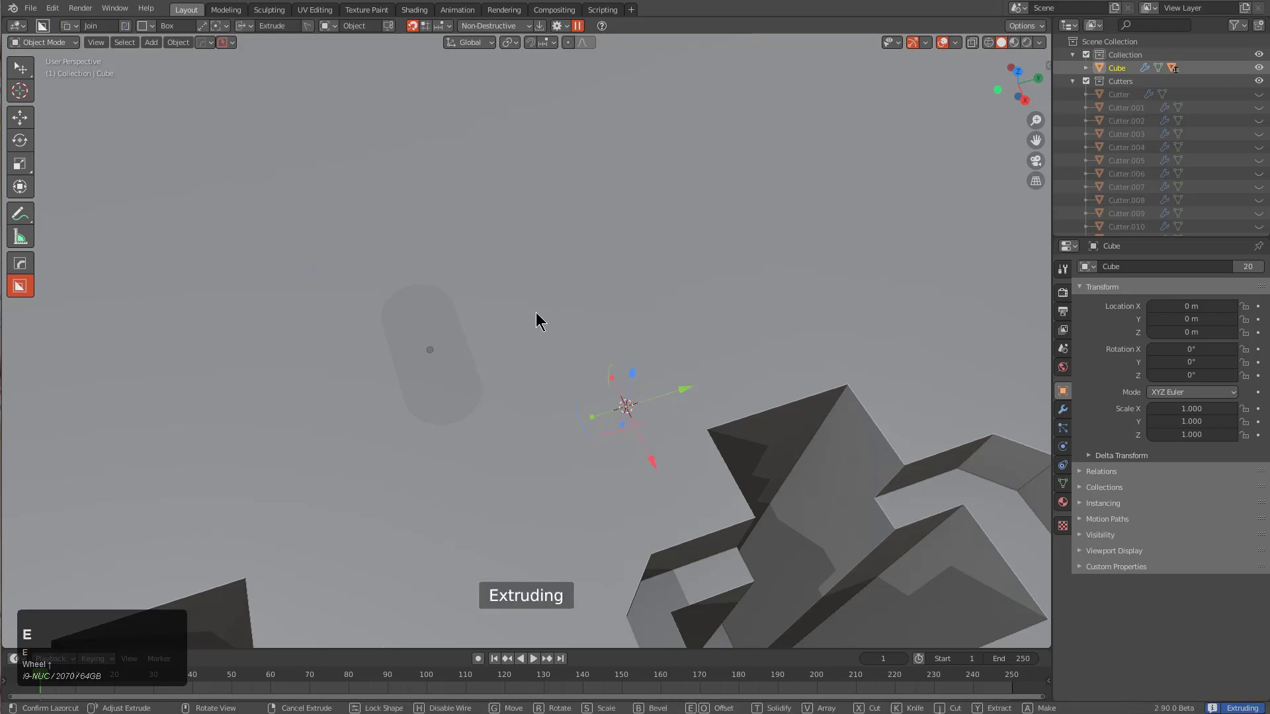
click(433, 343)
drag(433, 342, 475, 384)
key(shift)
click(475, 383)
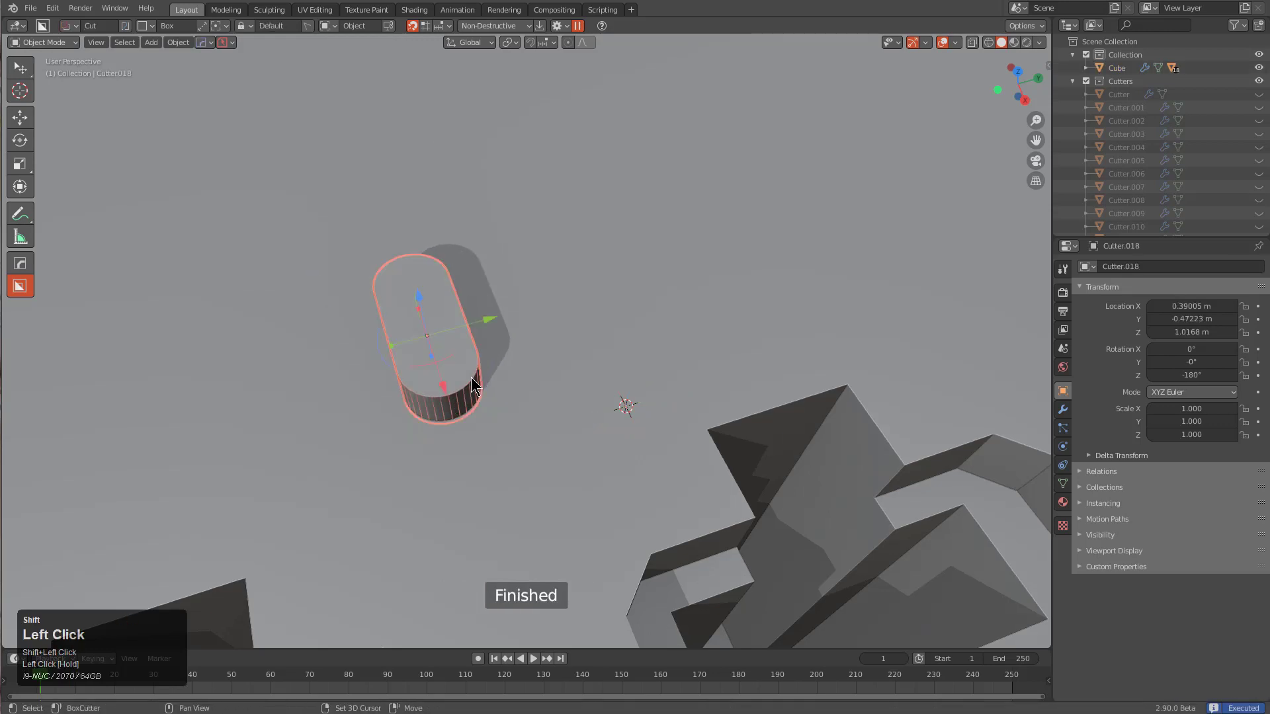
Duplicate the capsule cutter twice to form a row of three above the recesses.
scroll(510, 363, down, 4)
key(g)
shift+click(618, 305)
click(699, 283)
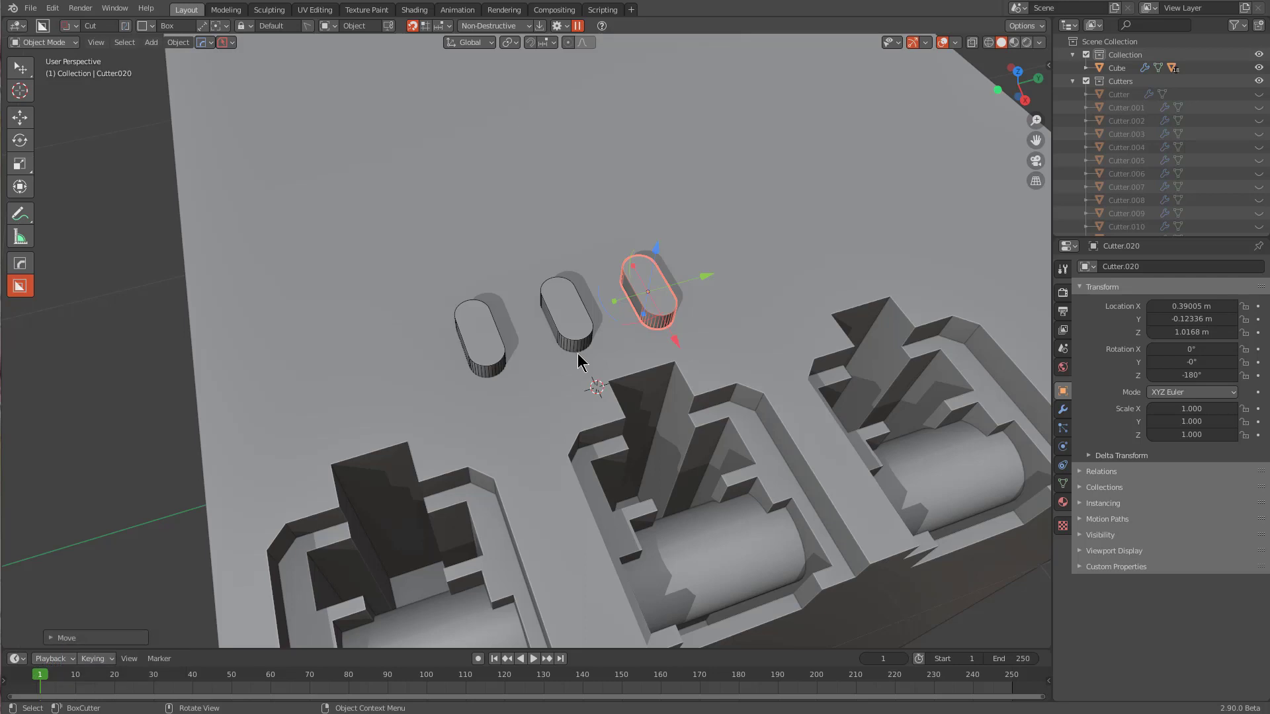
Deselect the last capsule, hide the transform gizmo, and zoom out and orbit to view the top.
shift+click(711, 355)
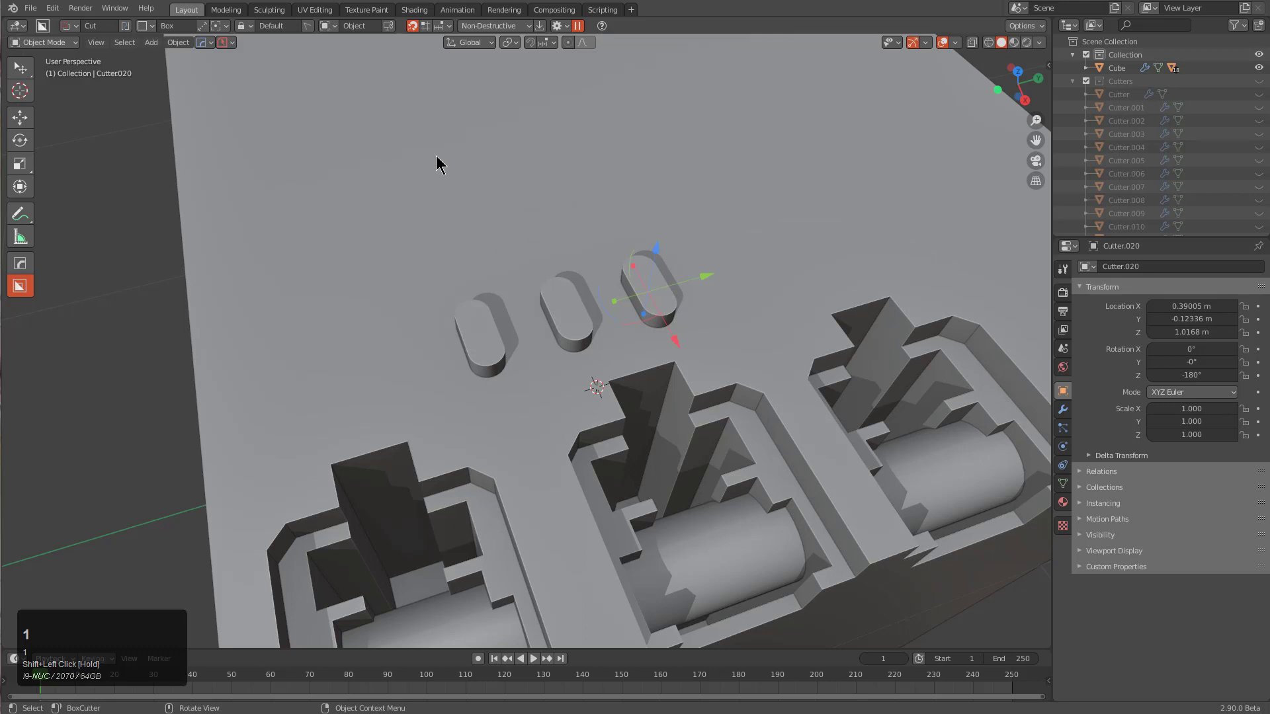
click(327, 26)
click(399, 78)
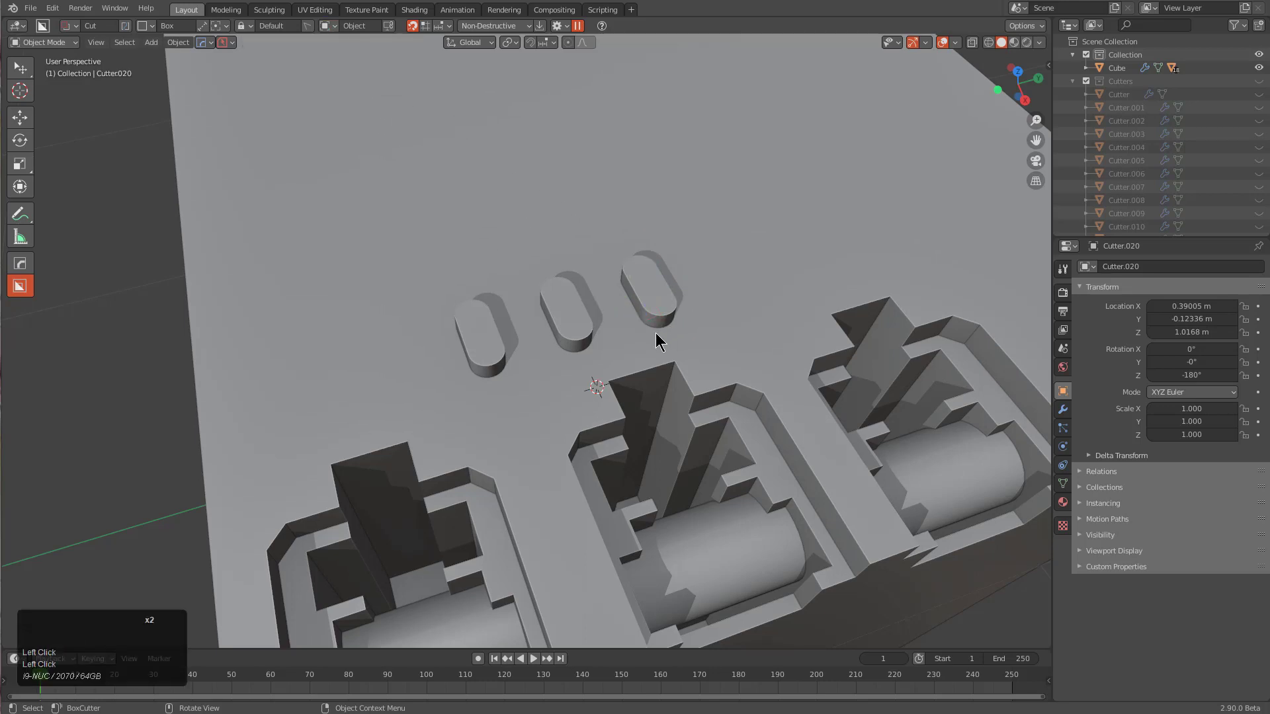
scroll(660, 356, down, 1)
middle_drag(660, 355, 630, 357)
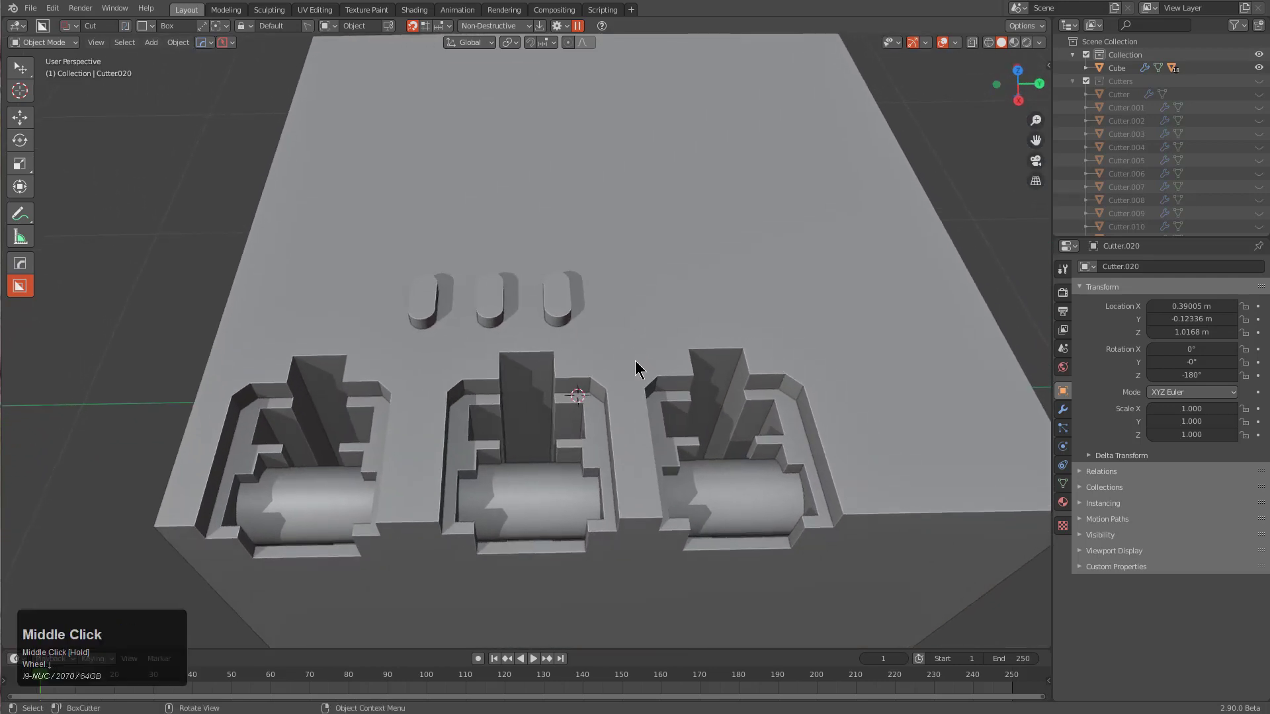